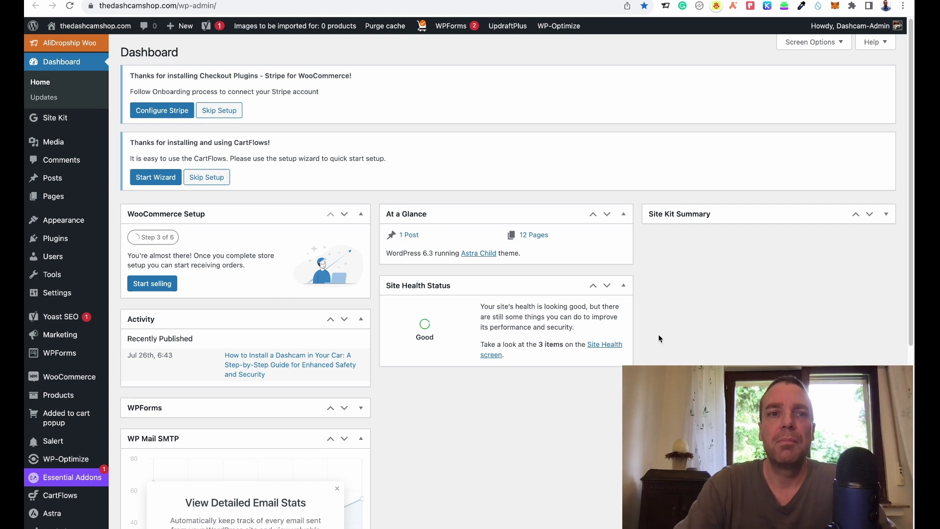
- Visit the shop's homepage from the dashboard and open it for editing with Elementor
click(96, 26)
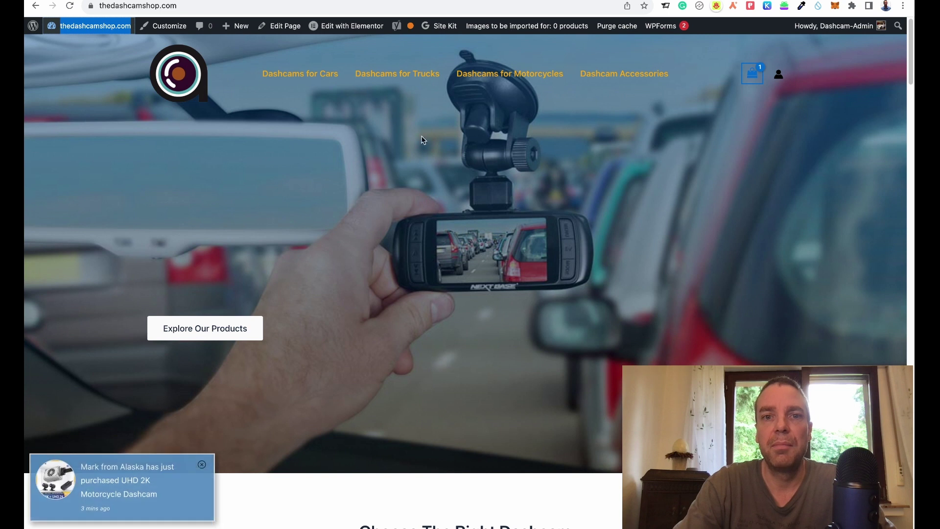
click(351, 22)
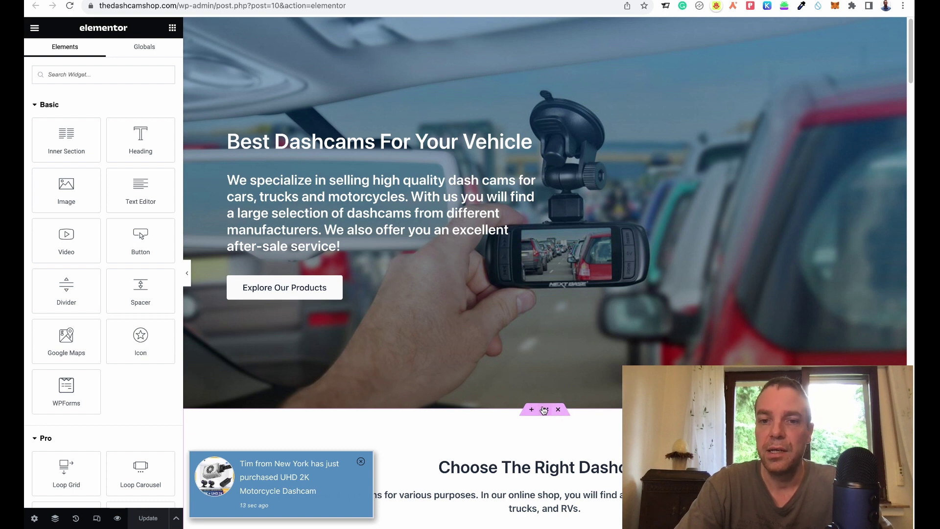
- View the layout settings of the "Choose The Right Dashcam" section and return to the widget list
scroll(547, 416, down, 1)
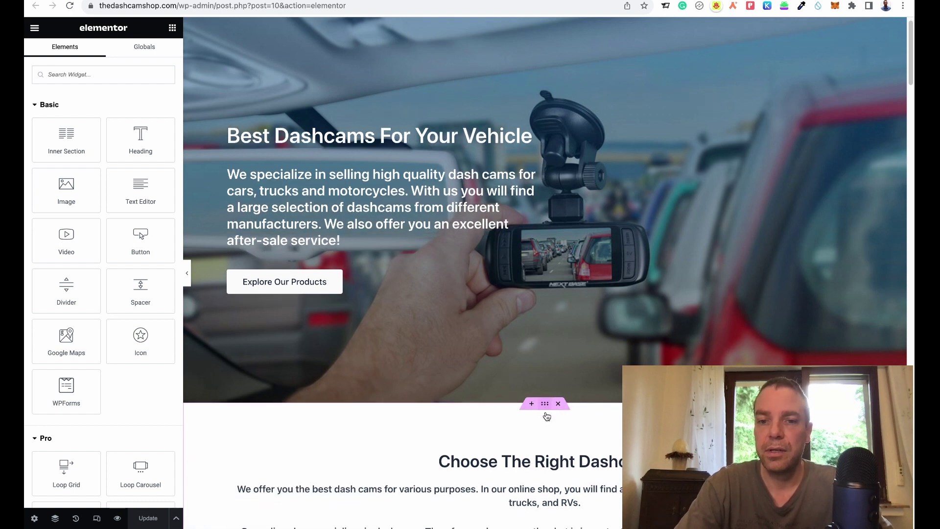
scroll(547, 416, down, 1)
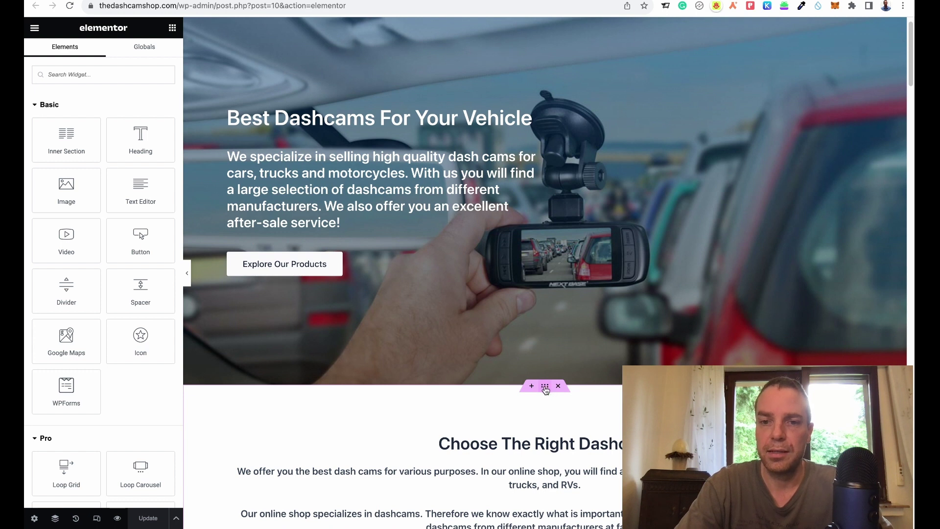
click(545, 387)
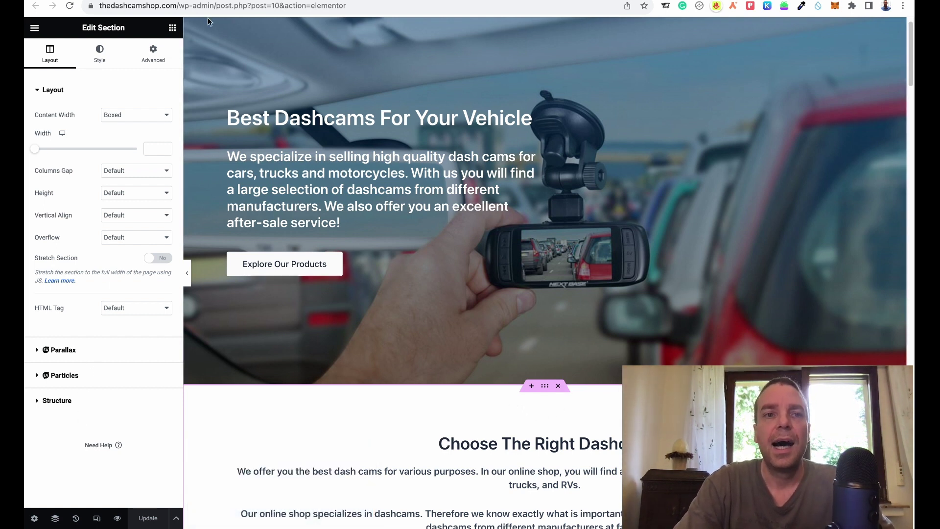
click(171, 30)
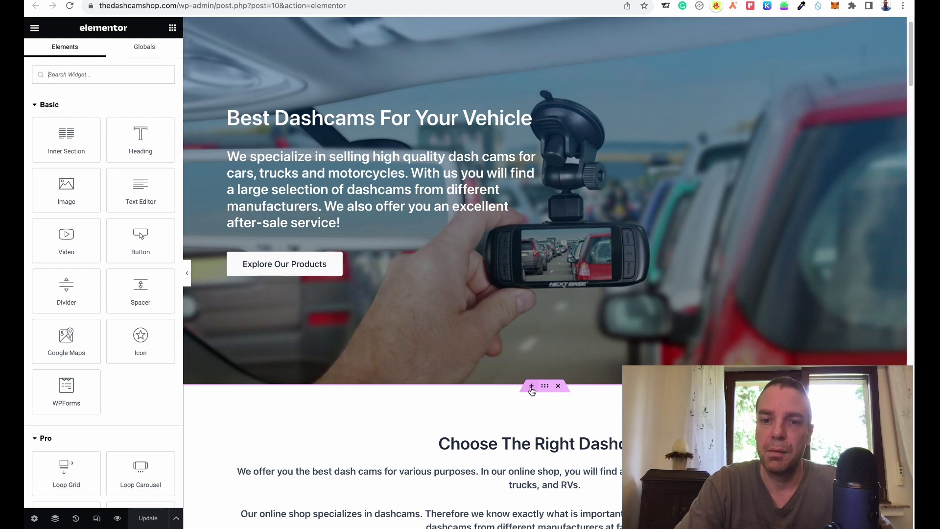
click(532, 387)
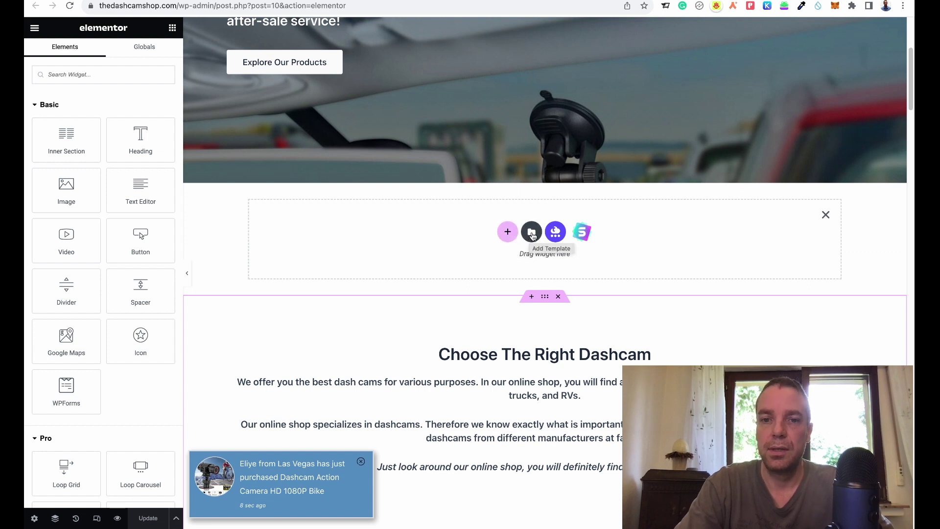
click(826, 215)
scroll(575, 195, down, 1)
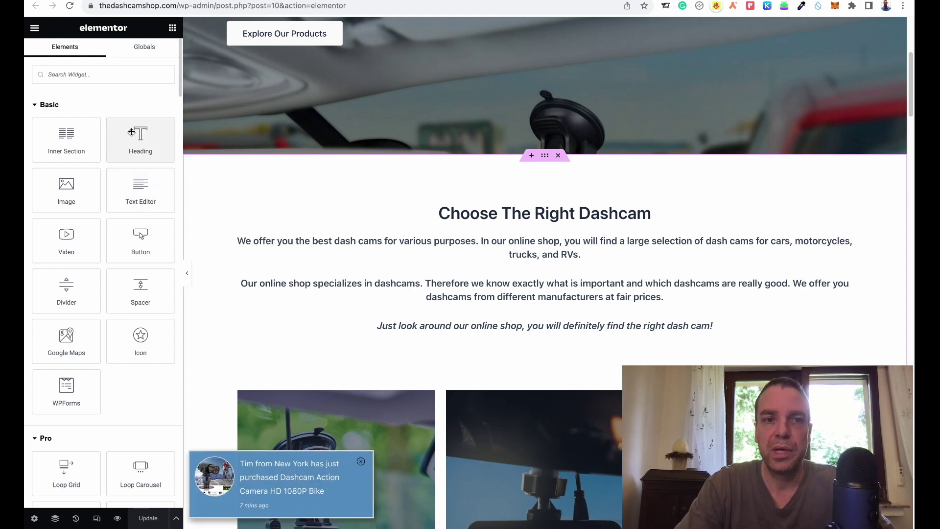
- Insert a Heading widget above "Choose The Right Dashcam" and set its HTML tag to H3
drag(130, 132, 510, 206)
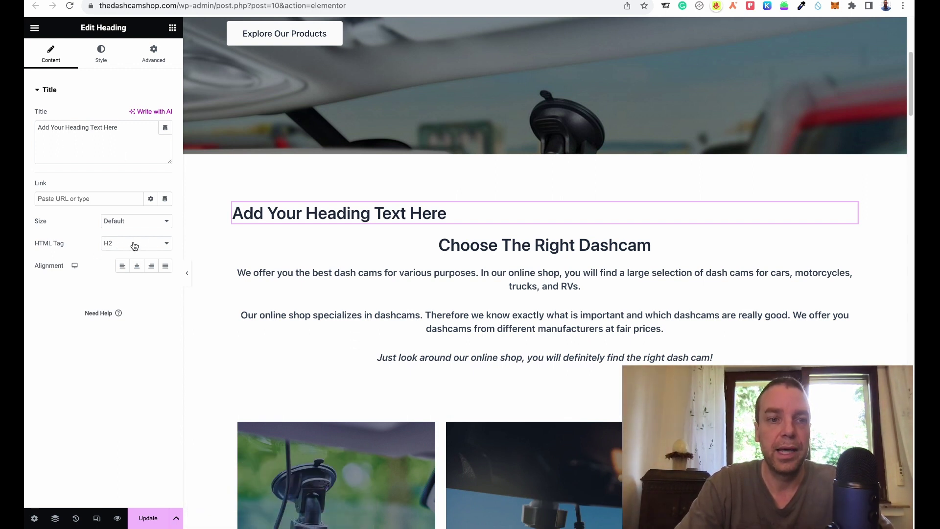
click(166, 245)
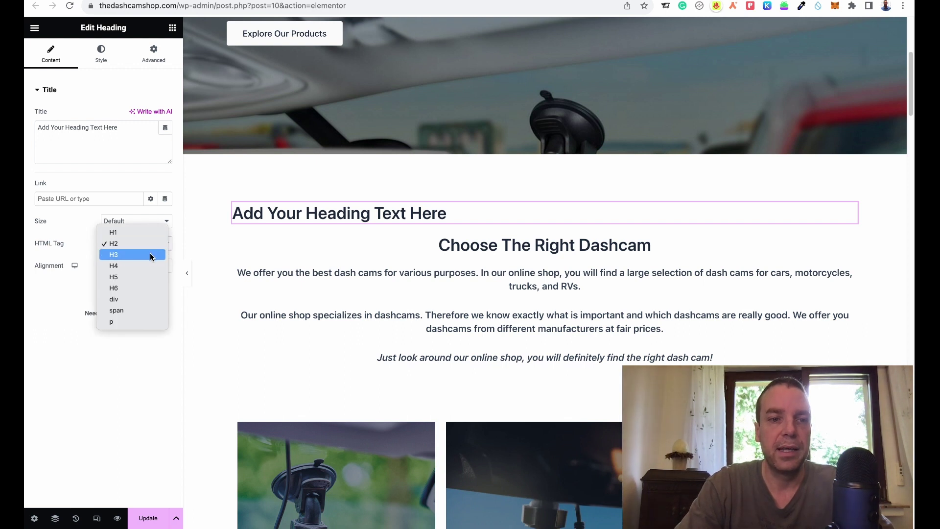
click(150, 254)
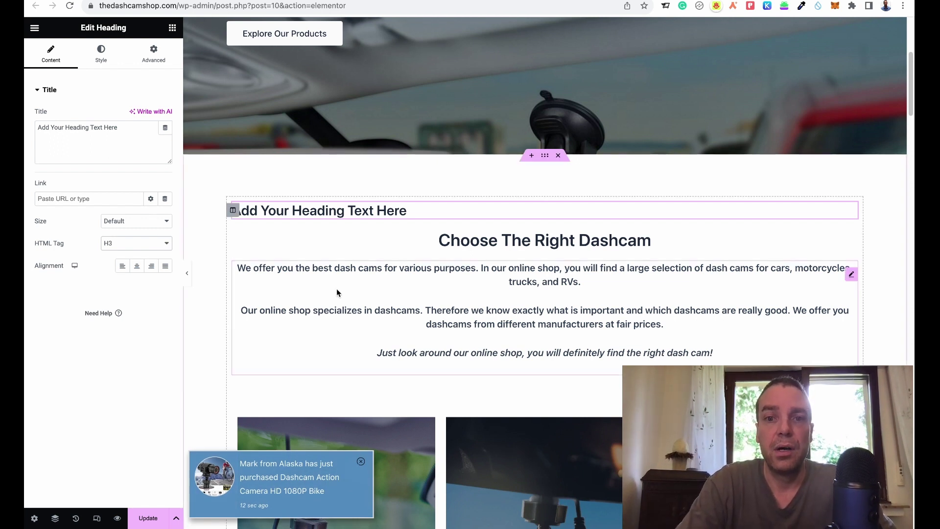
- Change the new heading's HTML tag to H1
scroll(336, 288, up, 2)
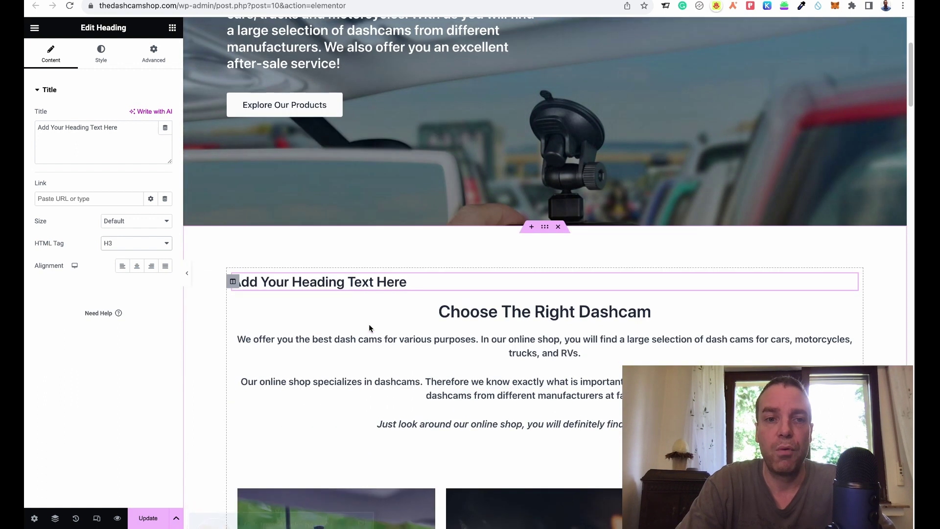
click(163, 244)
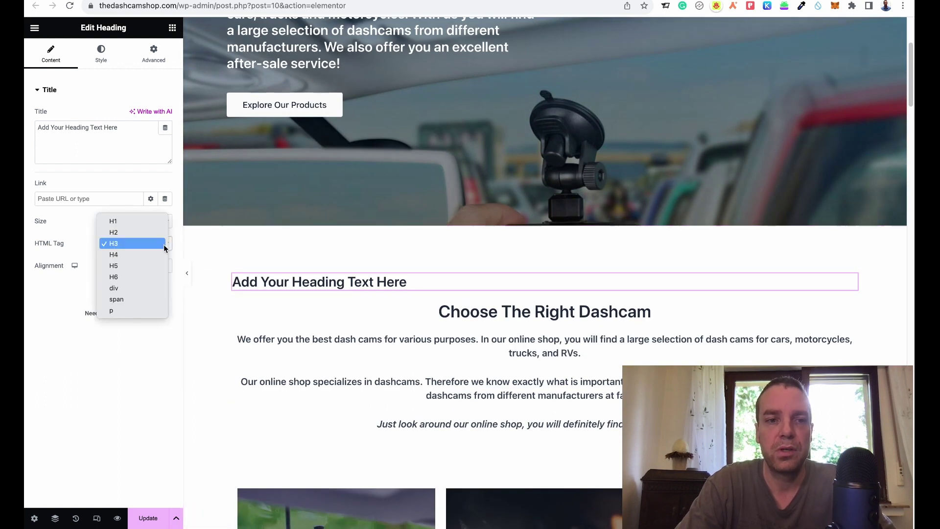
click(142, 223)
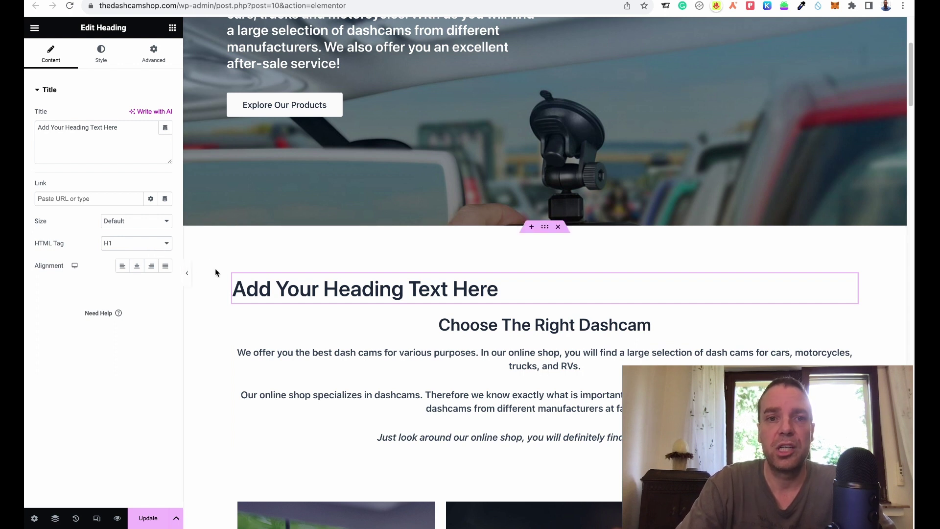
- Set the new heading's HTML tag to H2
scroll(216, 312, up, 3)
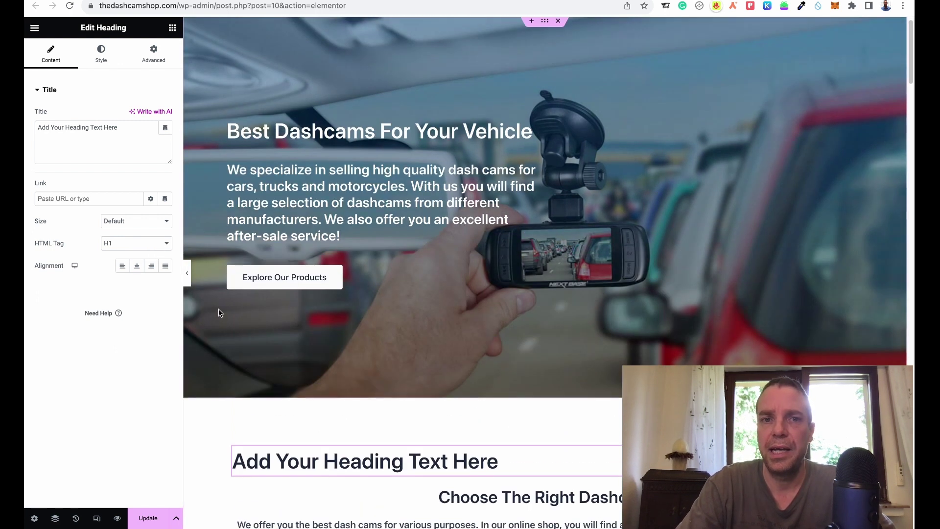
click(151, 243)
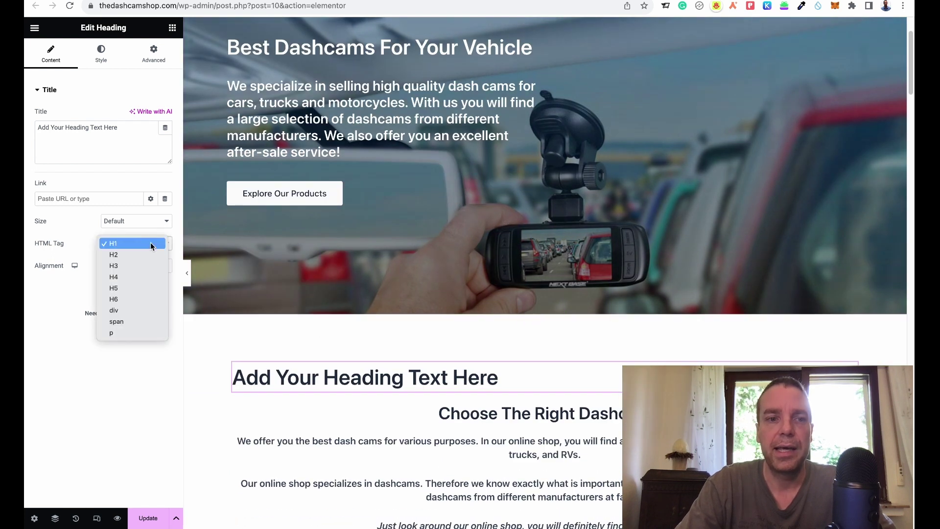
click(119, 254)
- Check which HTML tag the hero heading "Best Dashcams For Your Vehicle" uses
scroll(342, 162, up, 2)
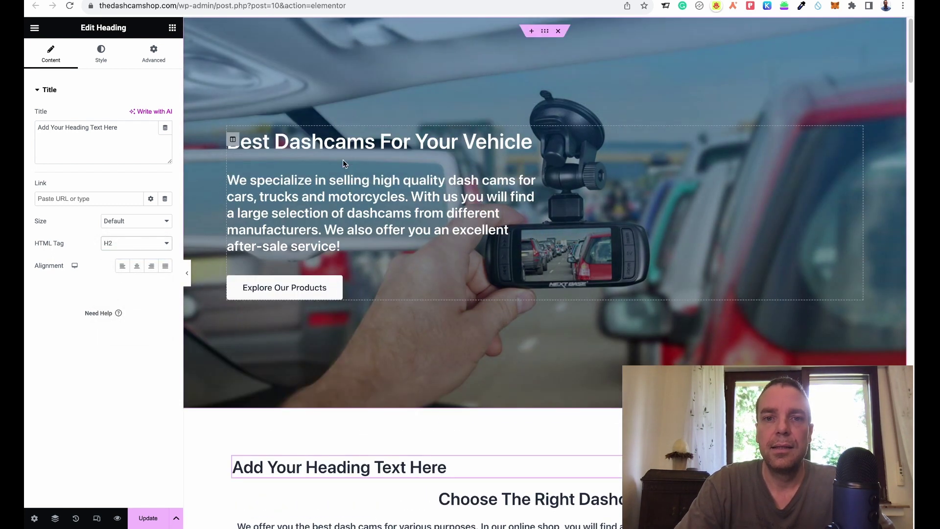
click(362, 142)
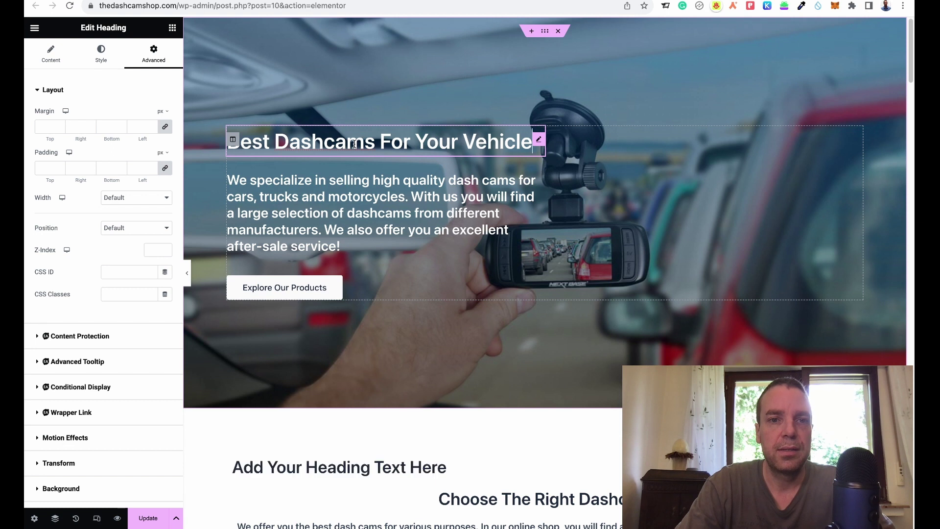
click(57, 66)
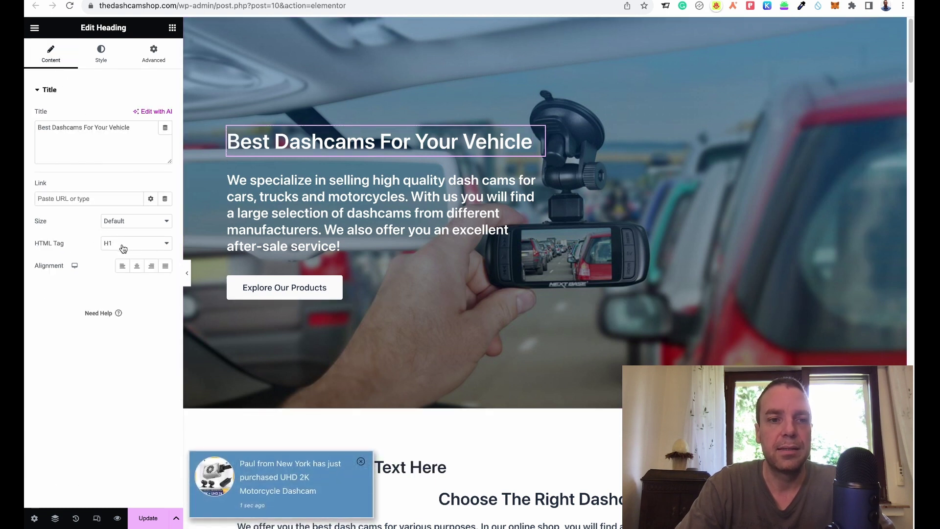
- Center the new "Add Your Heading Text Here" heading
scroll(308, 315, down, 2)
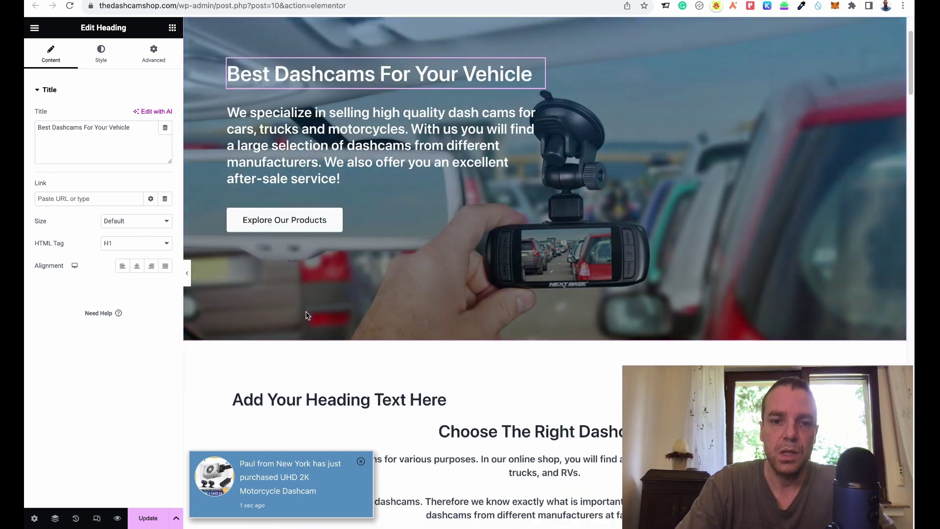
scroll(307, 315, down, 1)
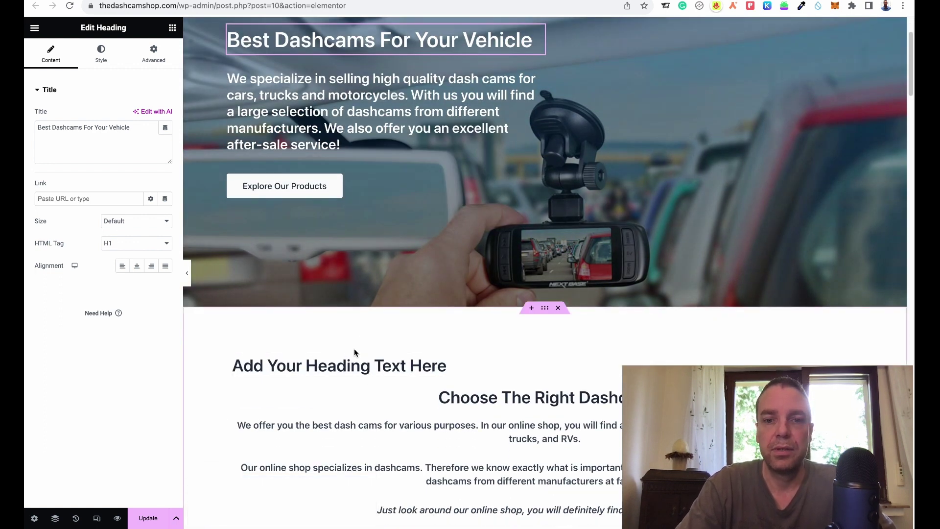
click(383, 371)
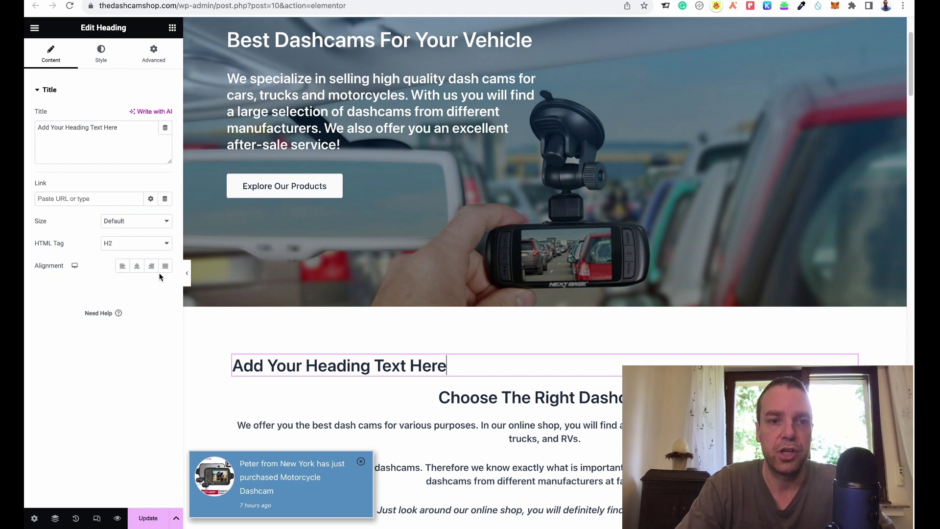
click(138, 270)
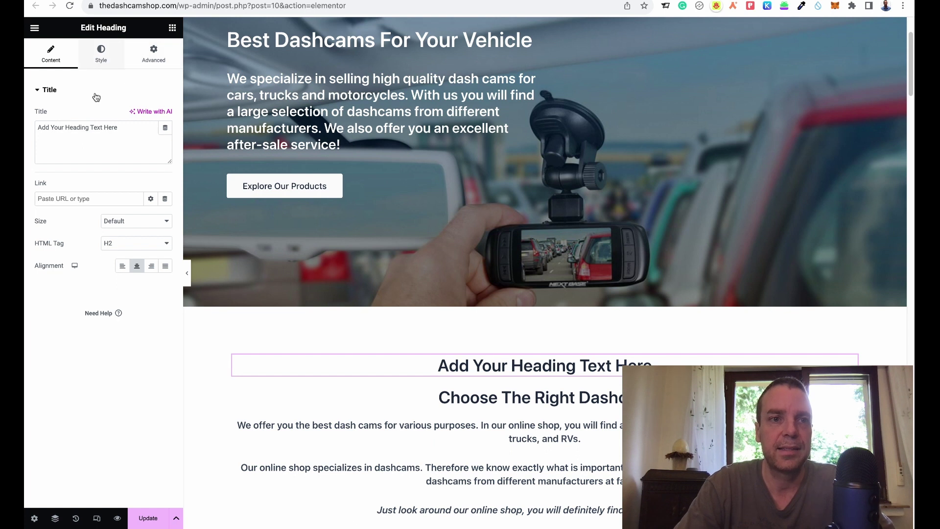
- Set the new heading's typography size to 34 px
click(101, 54)
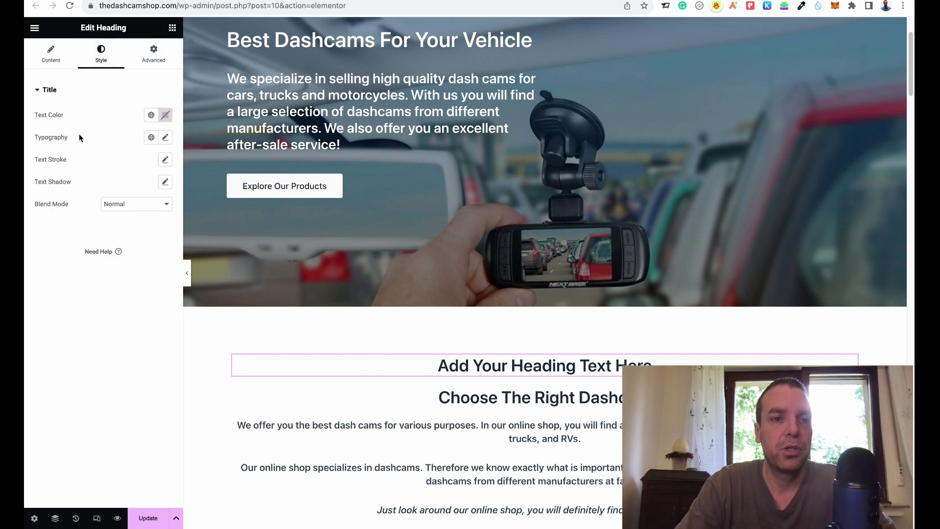
click(165, 138)
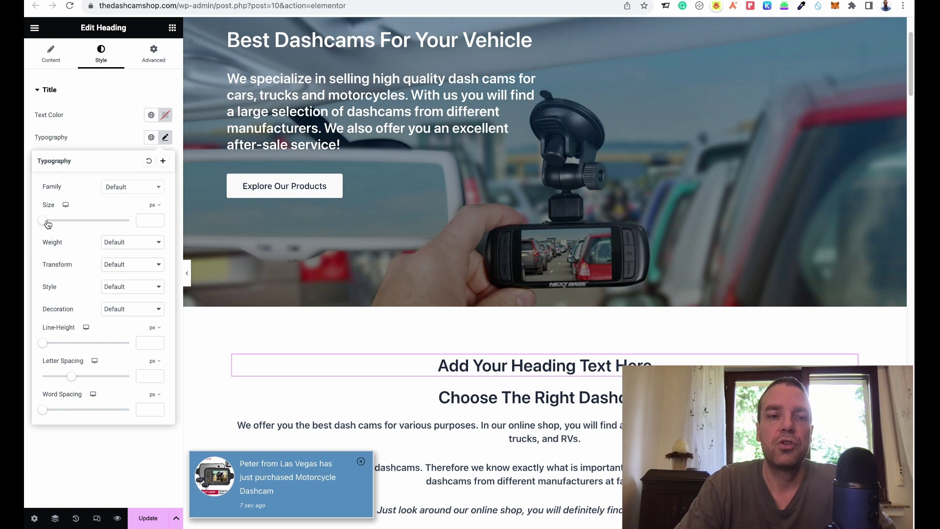
mouse_move(50, 223)
mouse_down()
mouse_move(75, 225)
mouse_move(59, 225)
mouse_up()
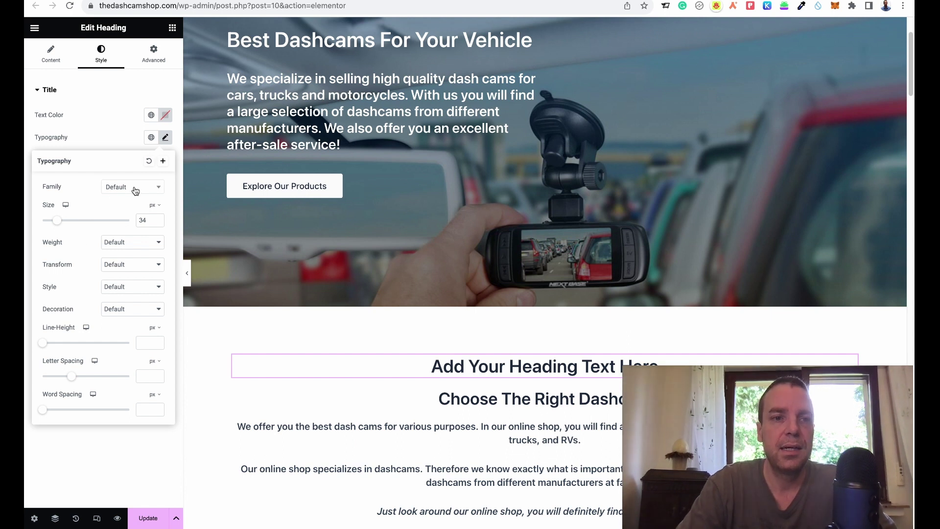
- Examine the available font family, weight and style options for the new heading, keeping each at Default
click(159, 188)
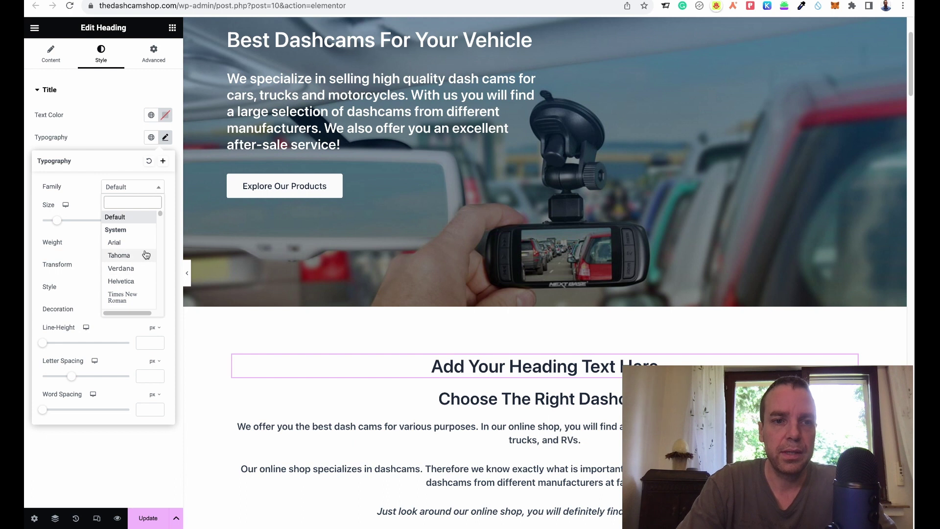
click(78, 186)
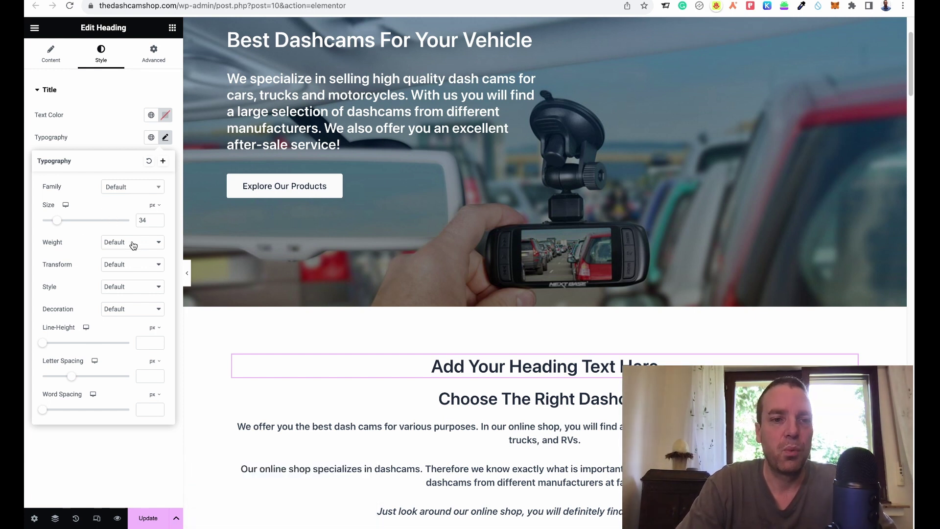
click(157, 244)
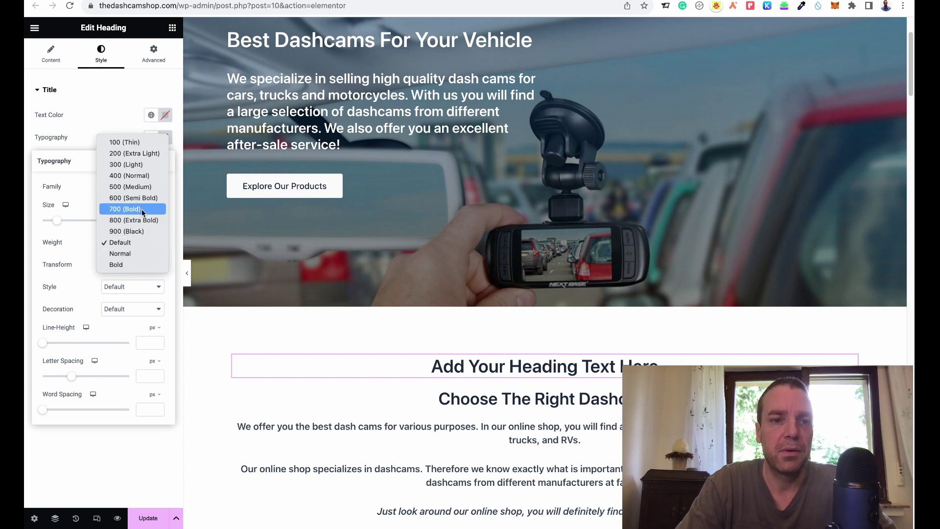
click(77, 256)
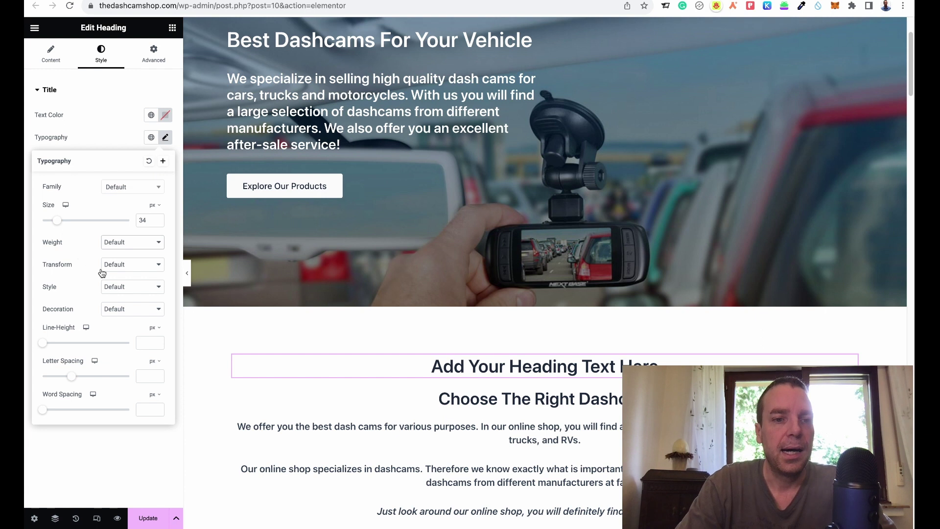
click(122, 289)
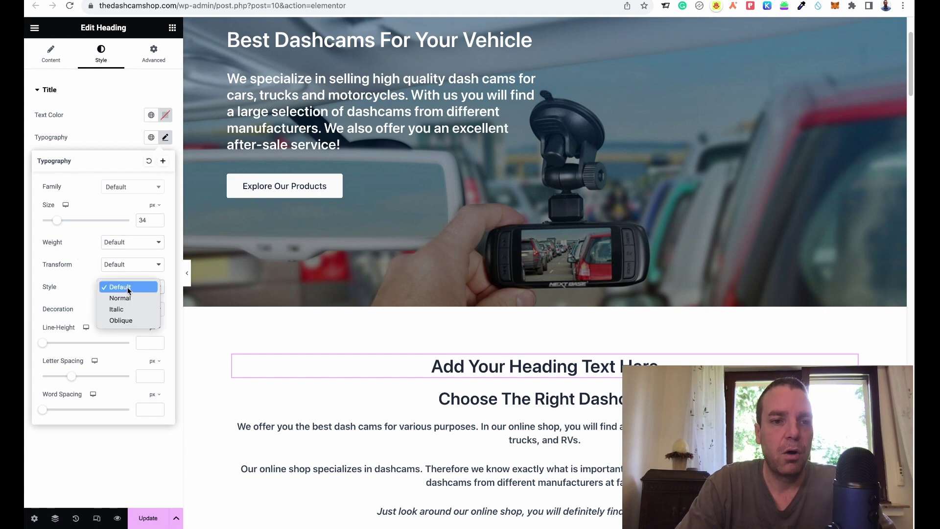
click(75, 265)
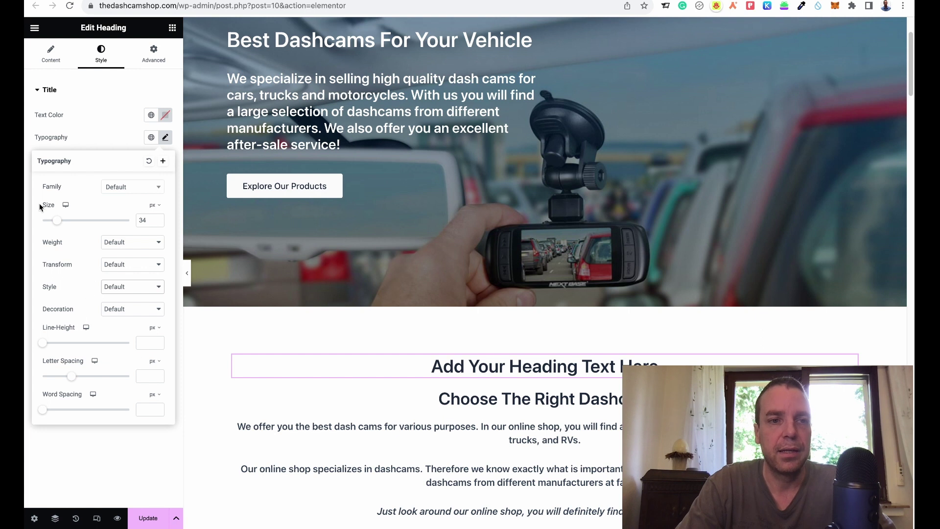
- Add a text shadow with blur 10 and zero horizontal and vertical offset to the new heading
click(112, 143)
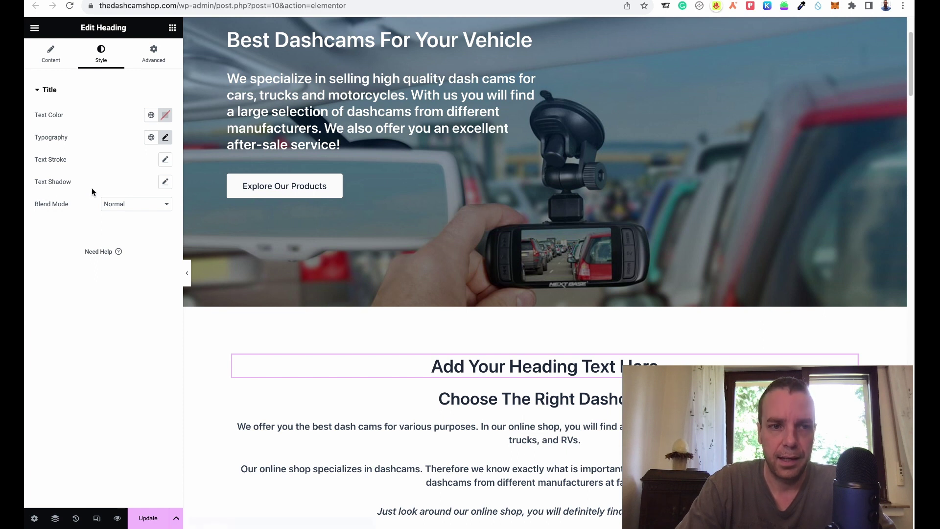
click(165, 181)
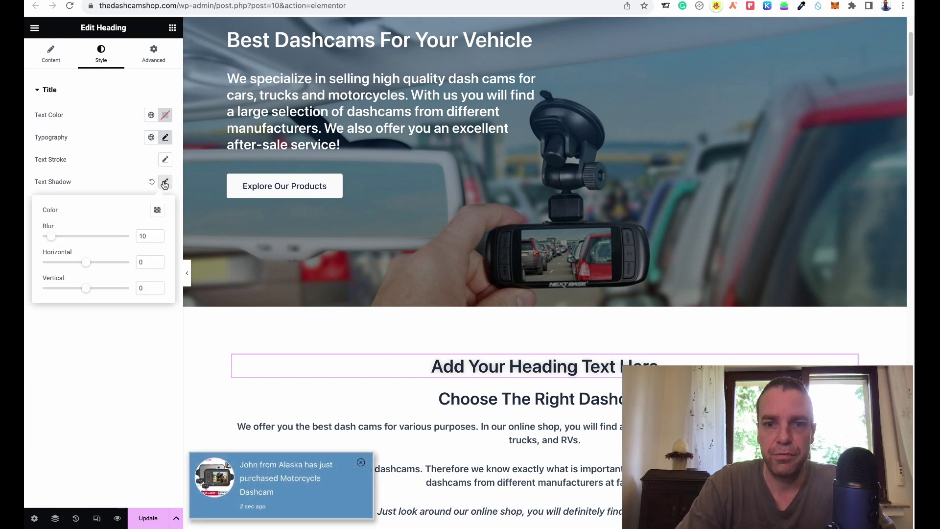
click(116, 185)
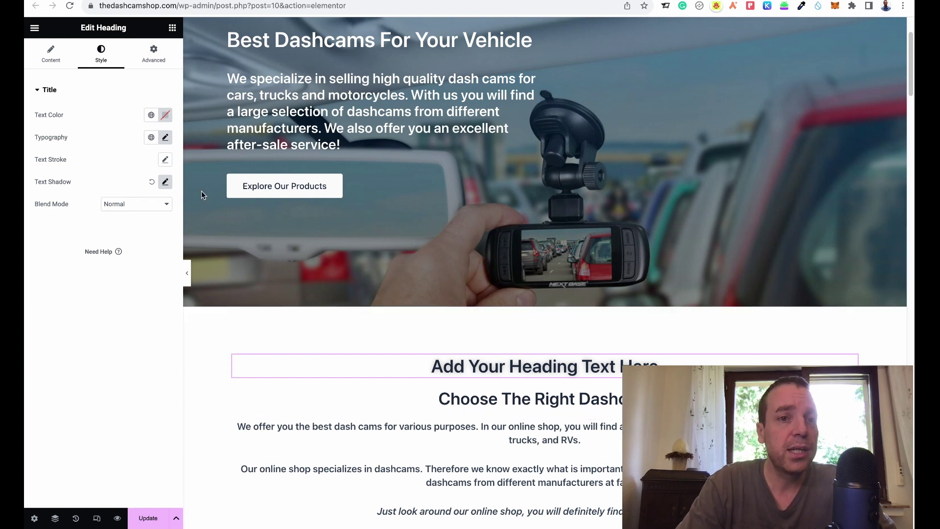
- Apply the Fade In entrance animation to the new "Add Your Heading Text Here" heading
click(162, 65)
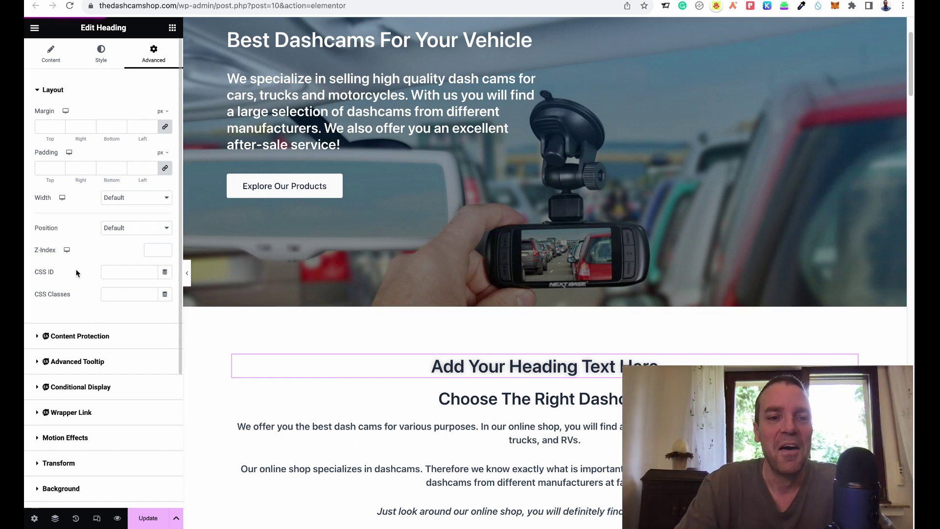
scroll(80, 268, down, 5)
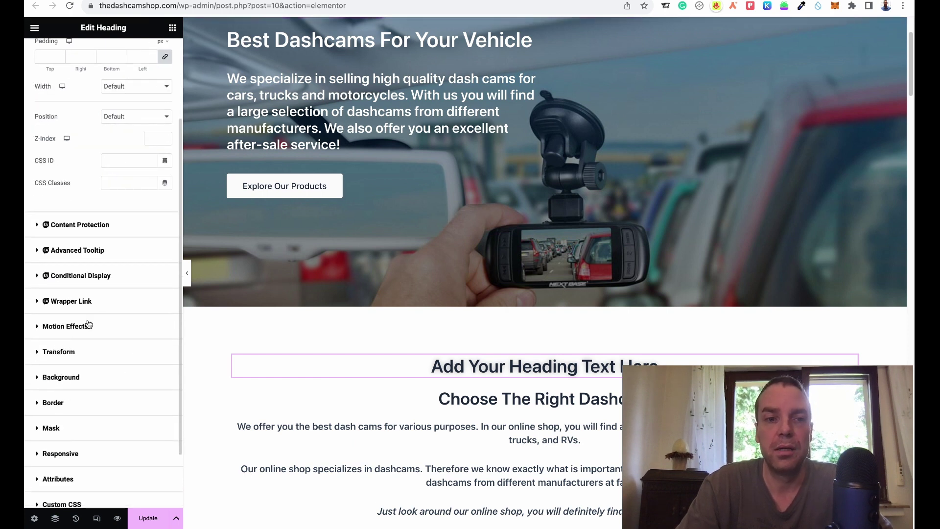
click(60, 336)
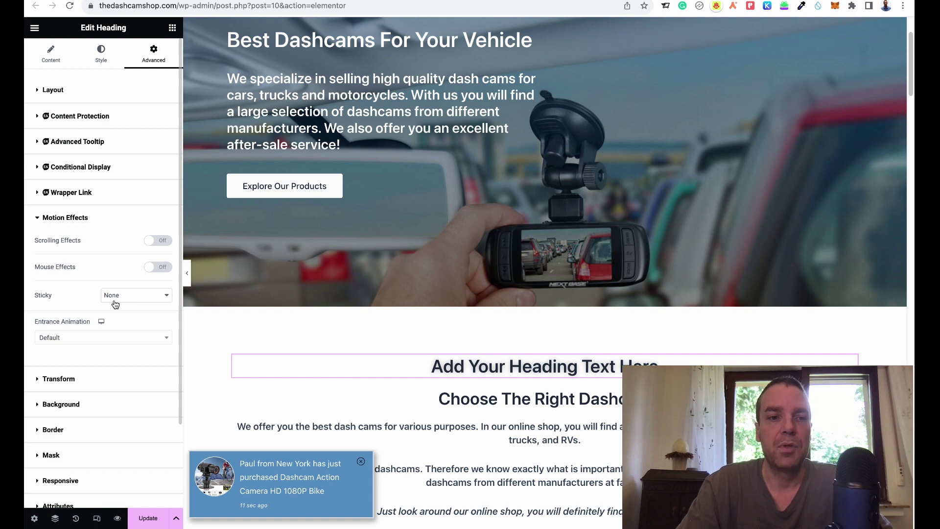
scroll(269, 310, down, 3)
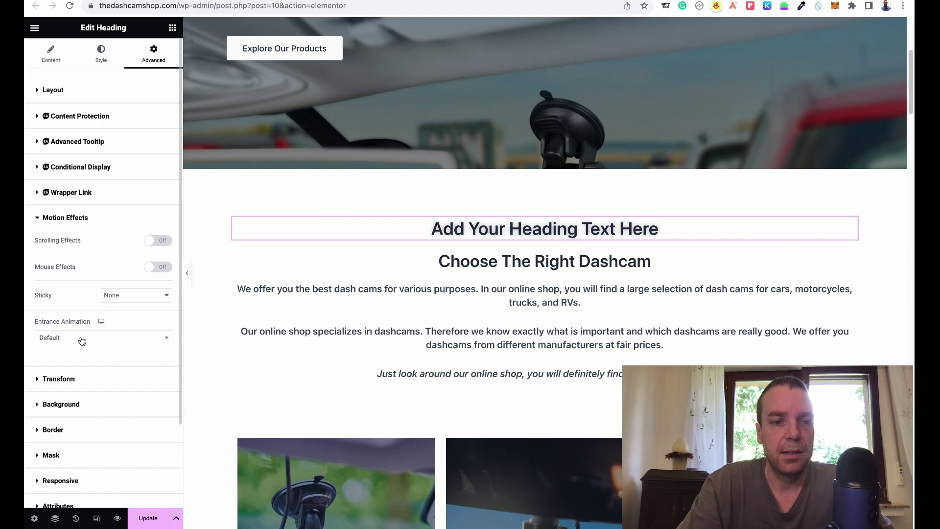
click(112, 341)
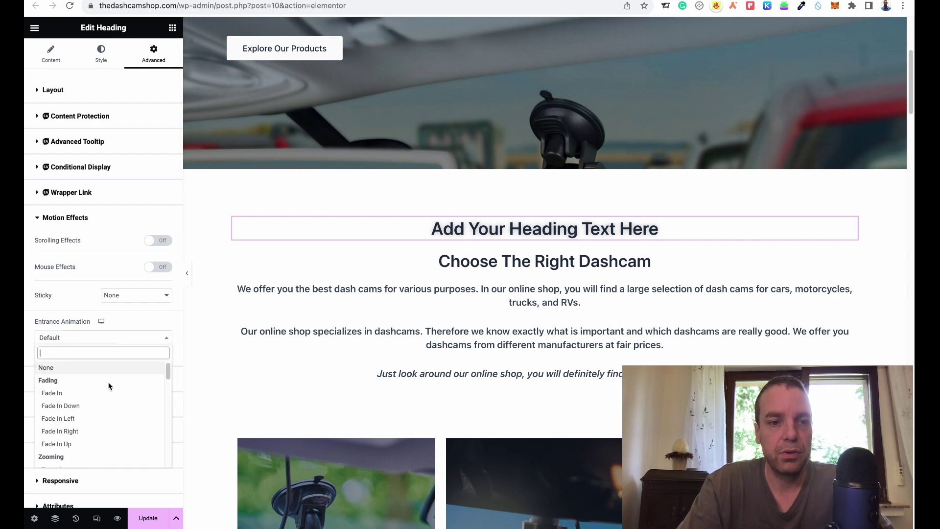
click(103, 394)
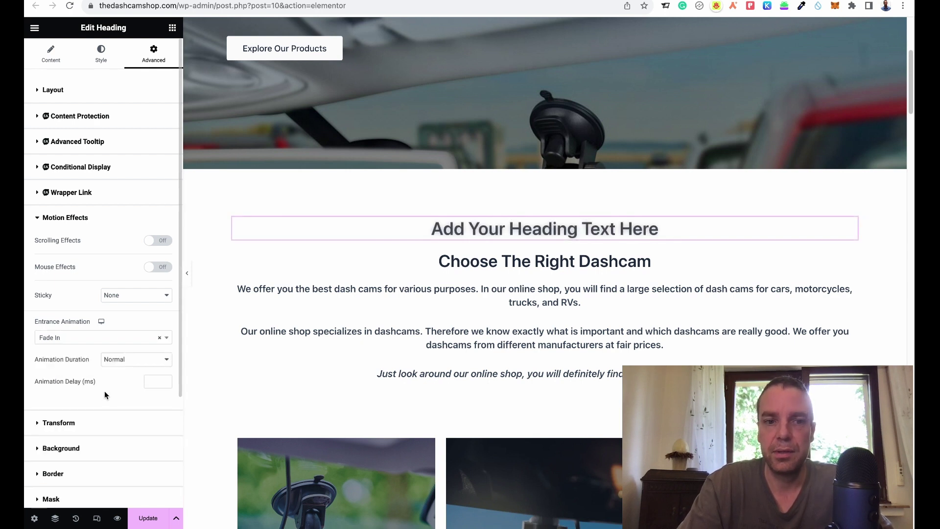
- Switch the new heading's entrance animation to Zoom In Right
click(120, 342)
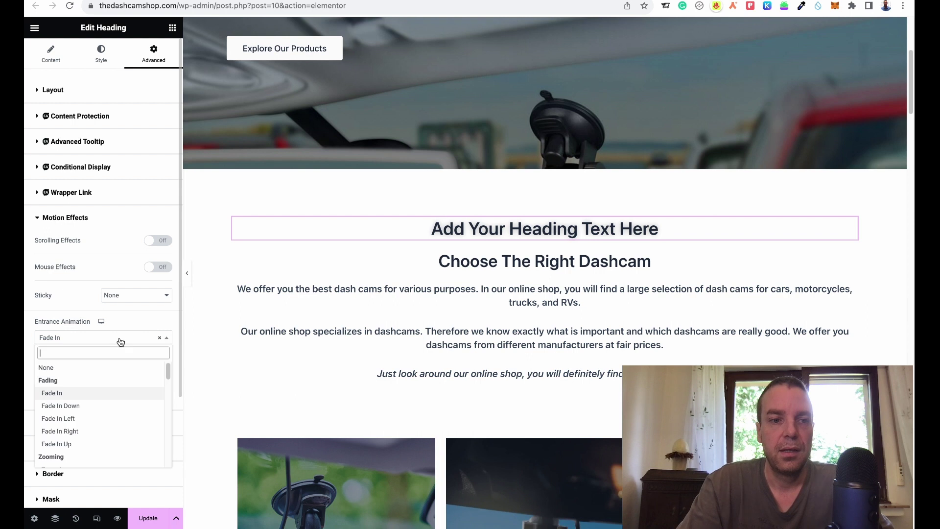
scroll(113, 420, down, 3)
click(112, 416)
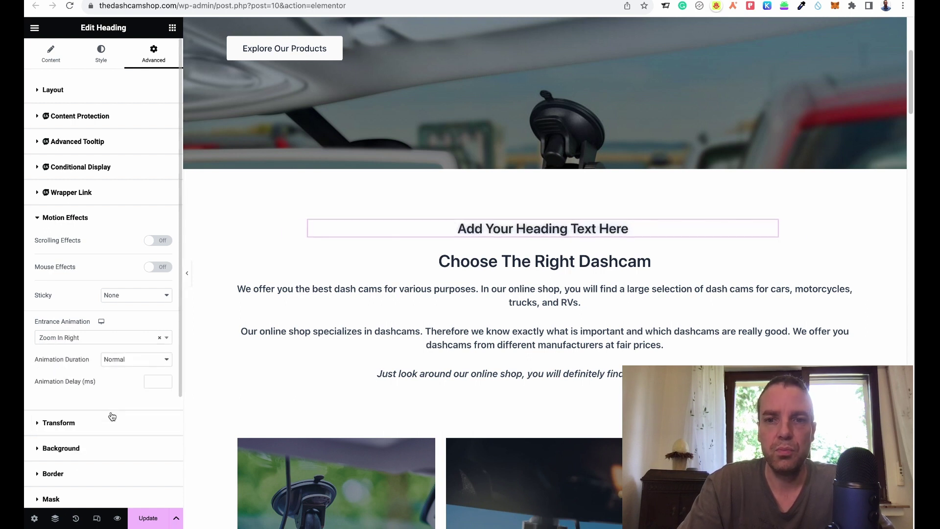
- Set the new heading's entrance animation to None
click(150, 342)
scroll(124, 391, up, 3)
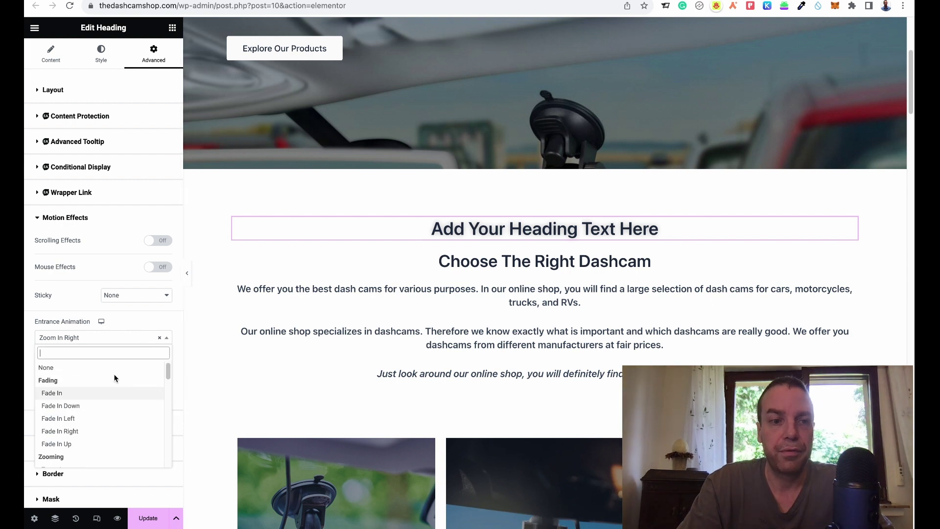
click(115, 368)
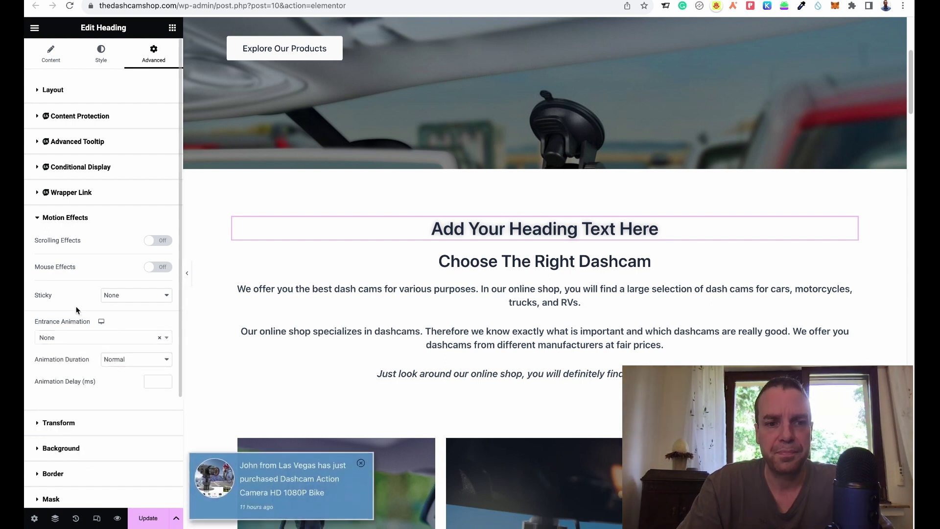
- Insert an Inner Section between the new heading and "Choose The Right Dashcam", and add a third column to it
click(172, 29)
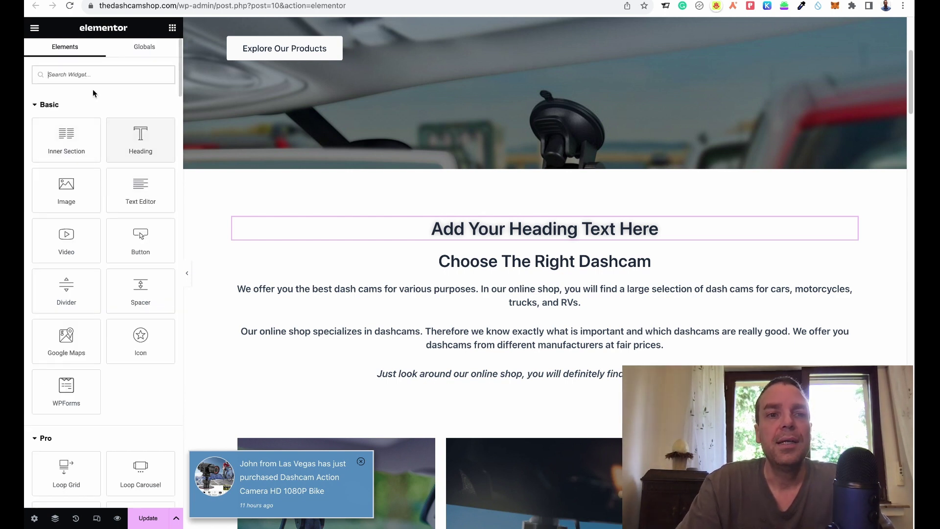
scroll(103, 118, down, 1)
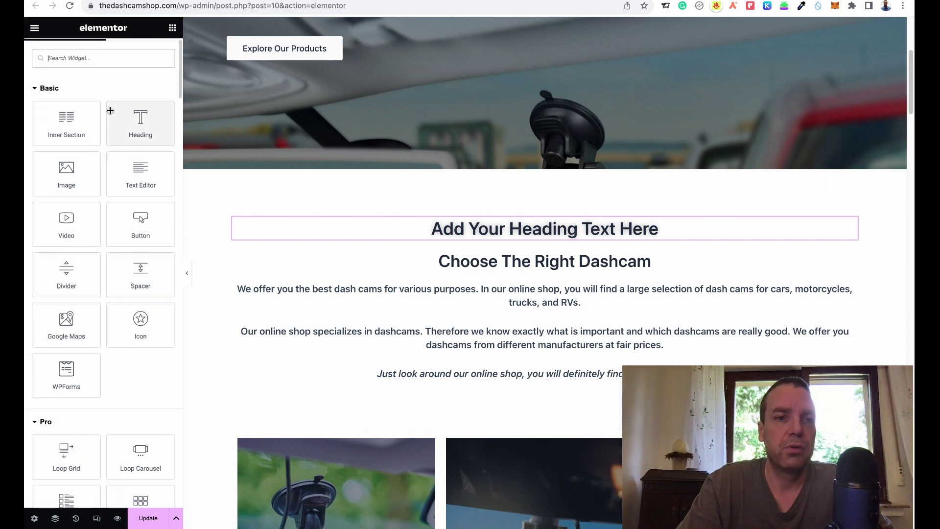
scroll(104, 130, down, 1)
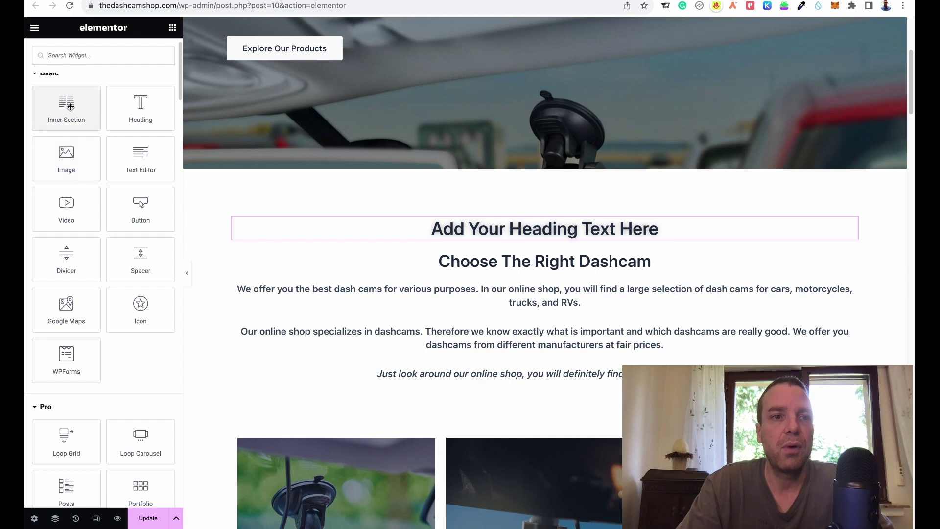
drag(69, 103, 519, 237)
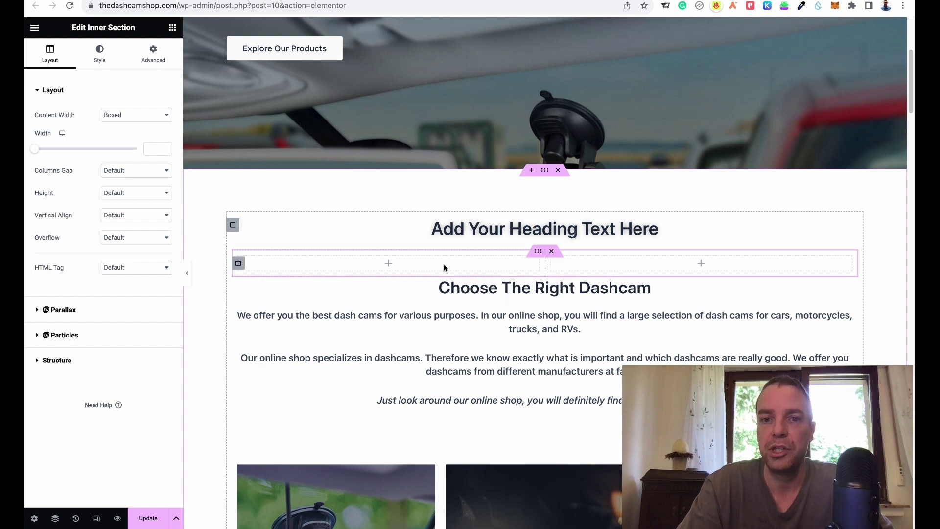
right_click(239, 265)
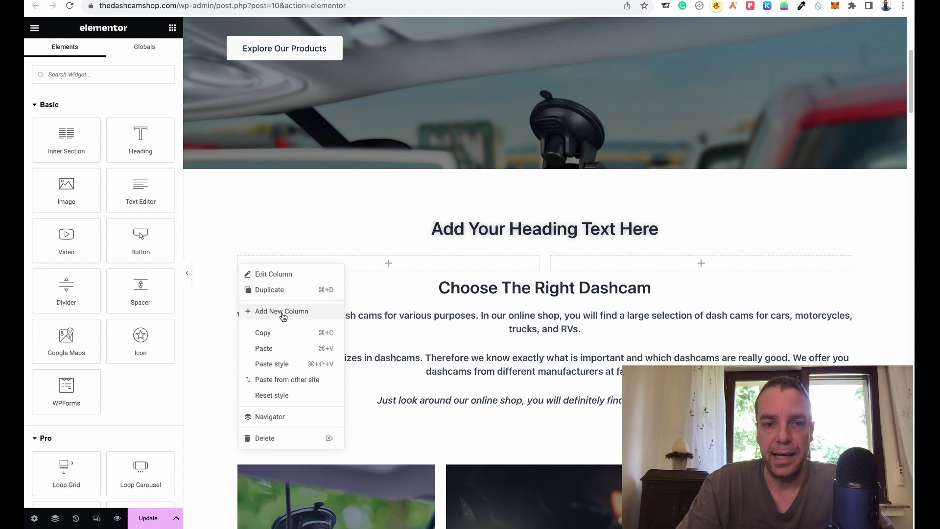
click(283, 311)
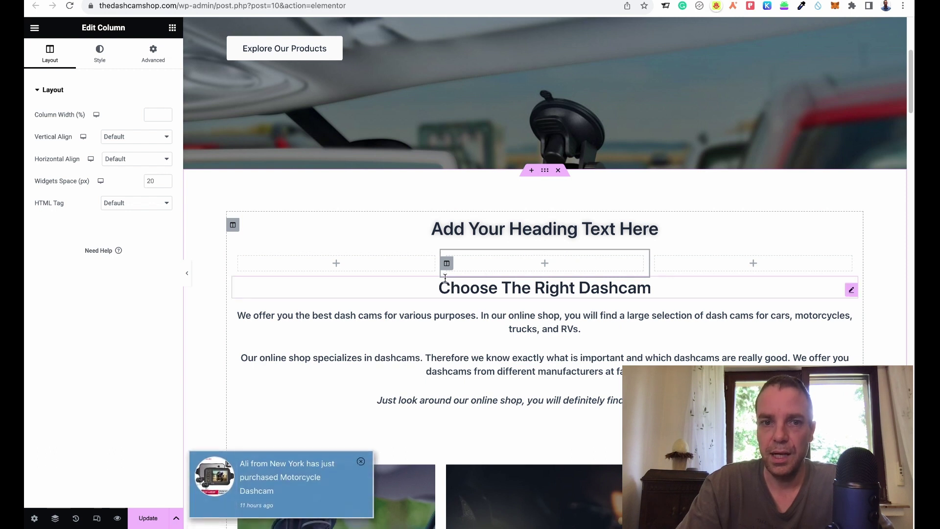
- Place a Text Editor widget in the inner section's first column and an Image widget in its middle column
click(172, 28)
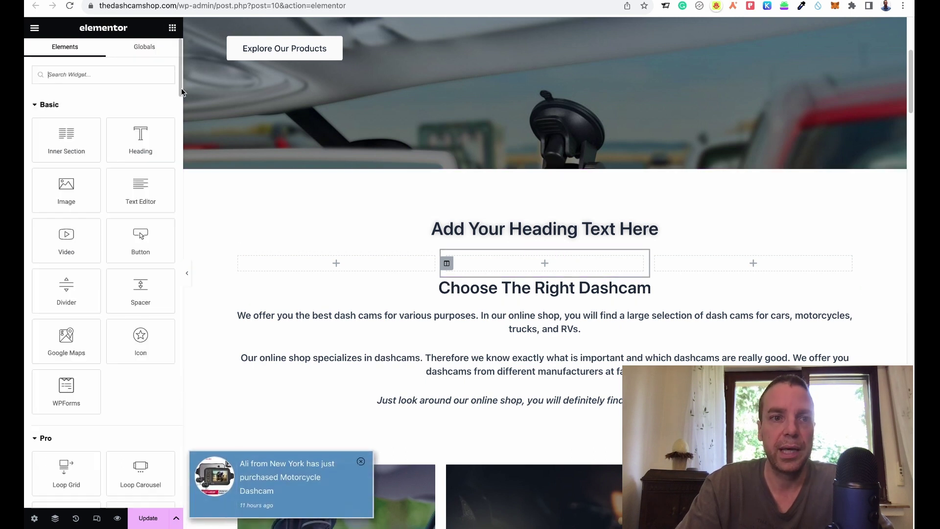
drag(150, 186, 350, 266)
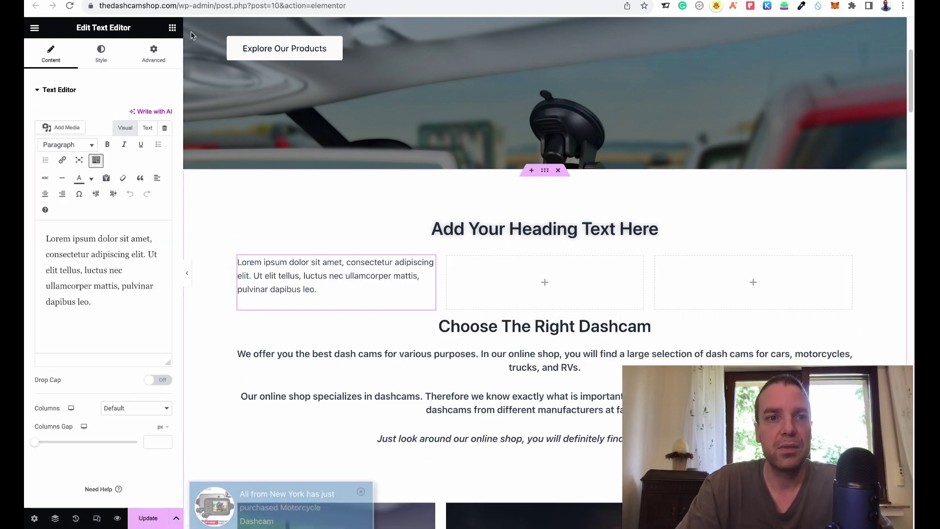
click(172, 28)
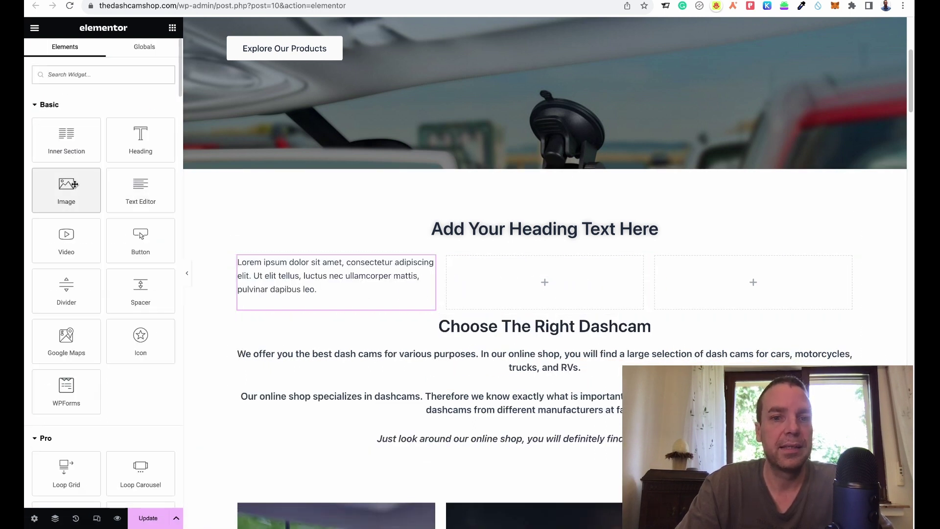
drag(67, 188, 529, 281)
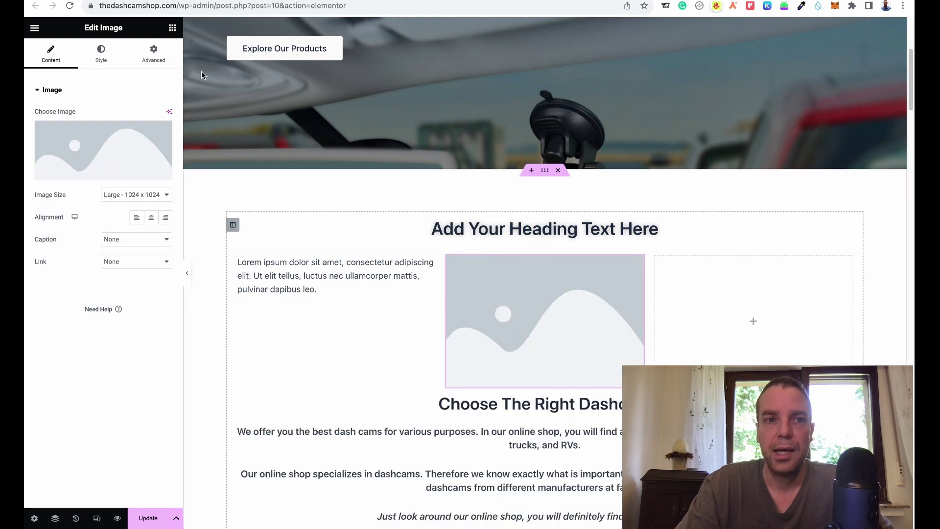
- Place a Video widget in the inner section's third column
click(174, 30)
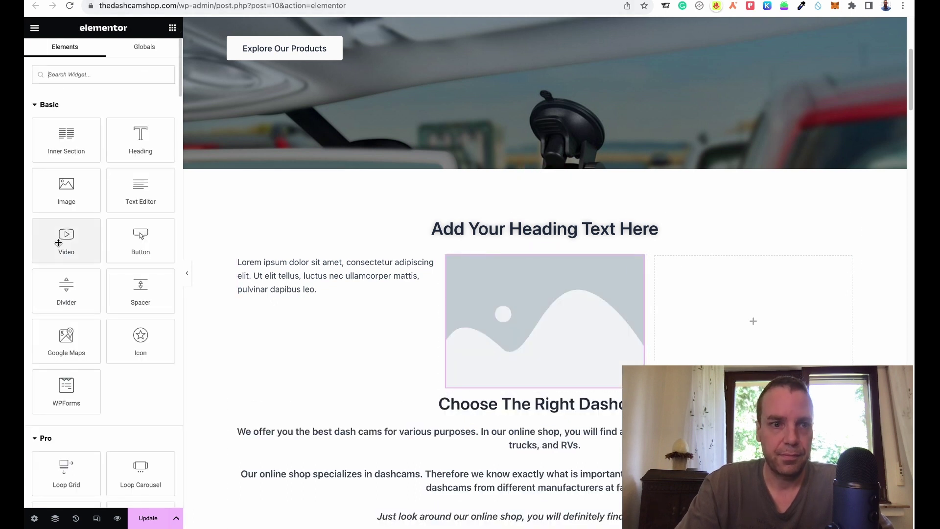
drag(65, 237, 695, 308)
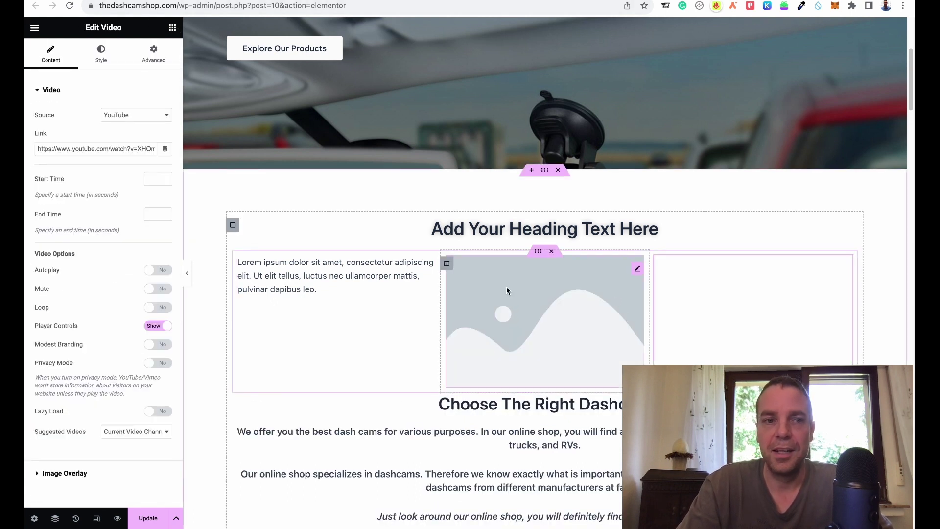
click(174, 28)
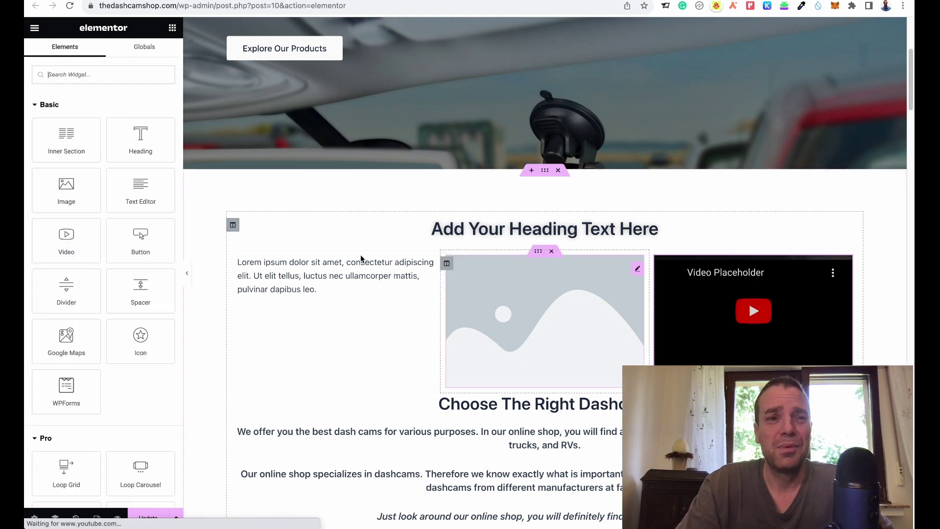
- Examine the media library and file upload options for the middle column's image, and close the media dialog
click(524, 318)
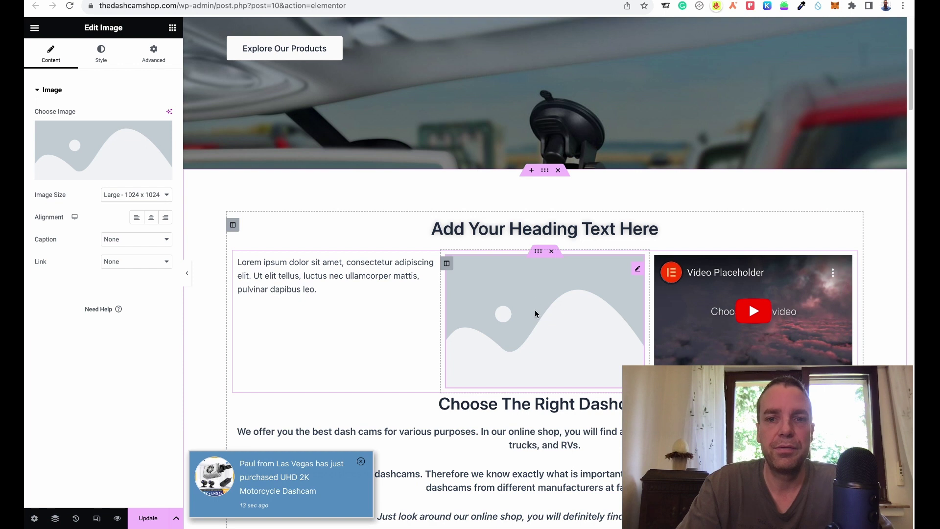
mouse_move(112, 149)
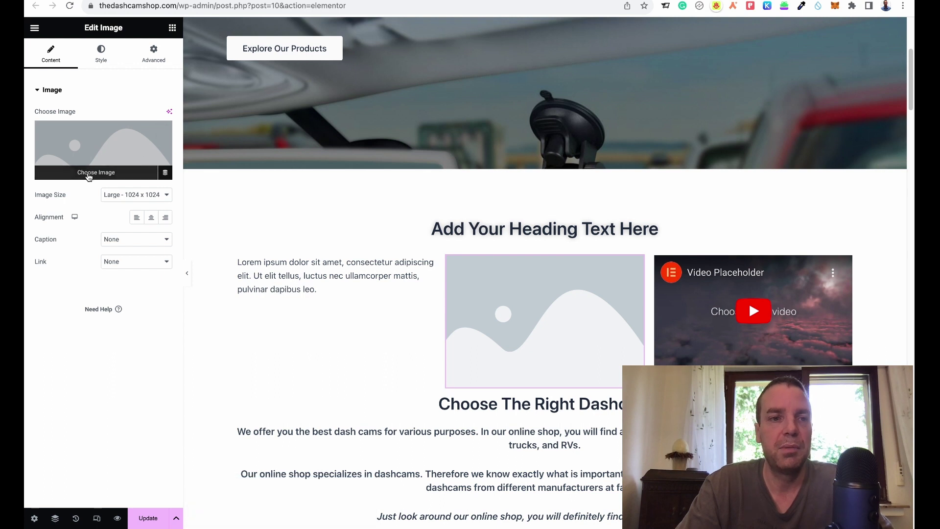
click(116, 175)
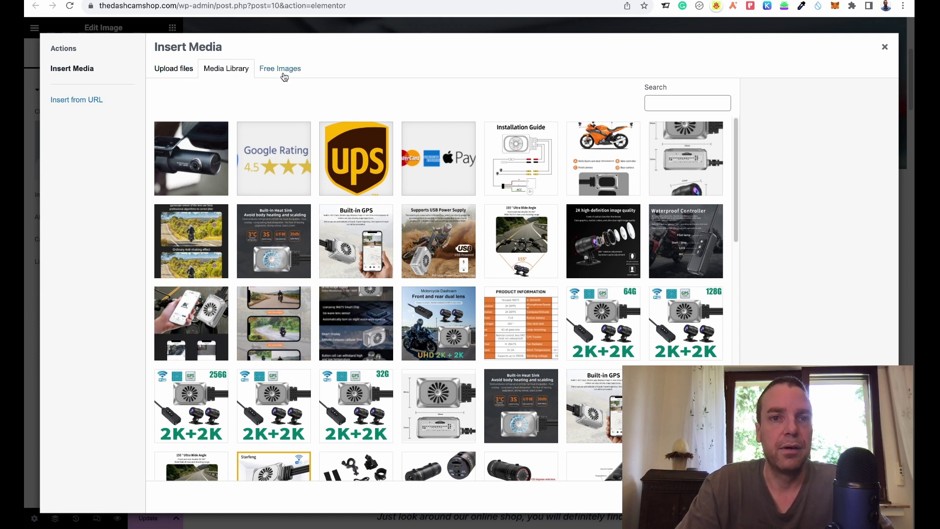
click(180, 73)
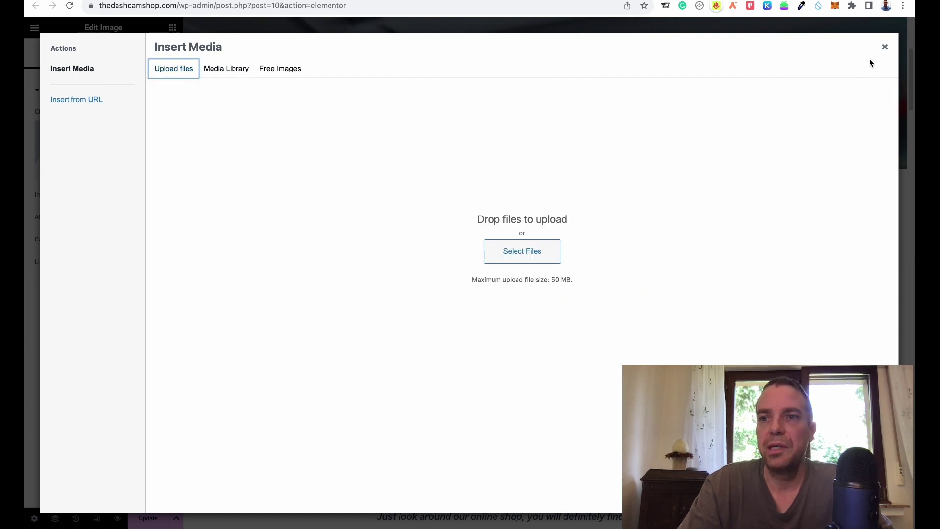
click(884, 47)
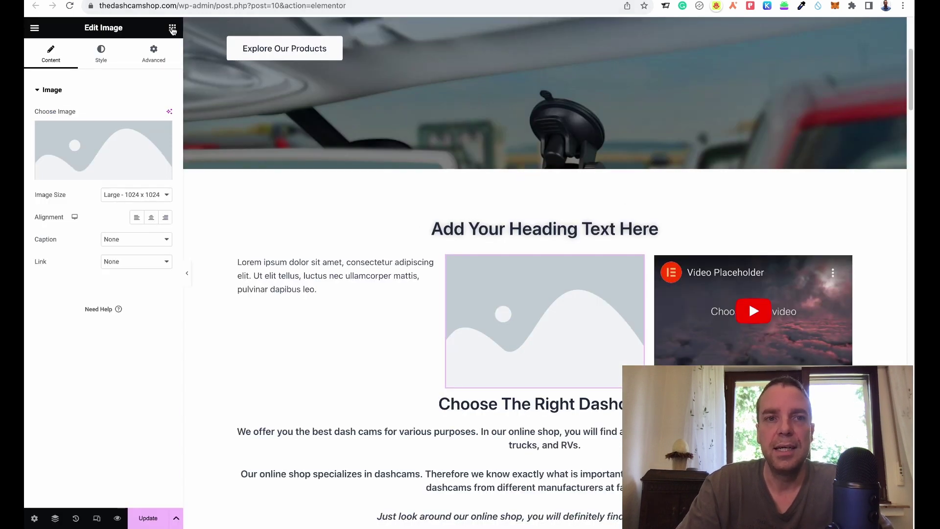
- Look through the available widget categories, including Basic, Pro, General and Essential Addons
click(172, 29)
scroll(180, 109, down, 3)
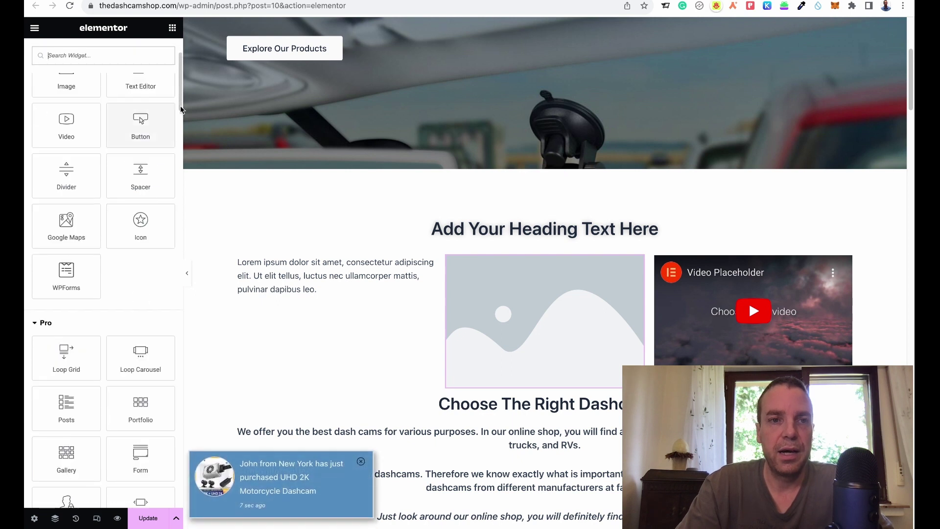
drag(180, 89, 181, 222)
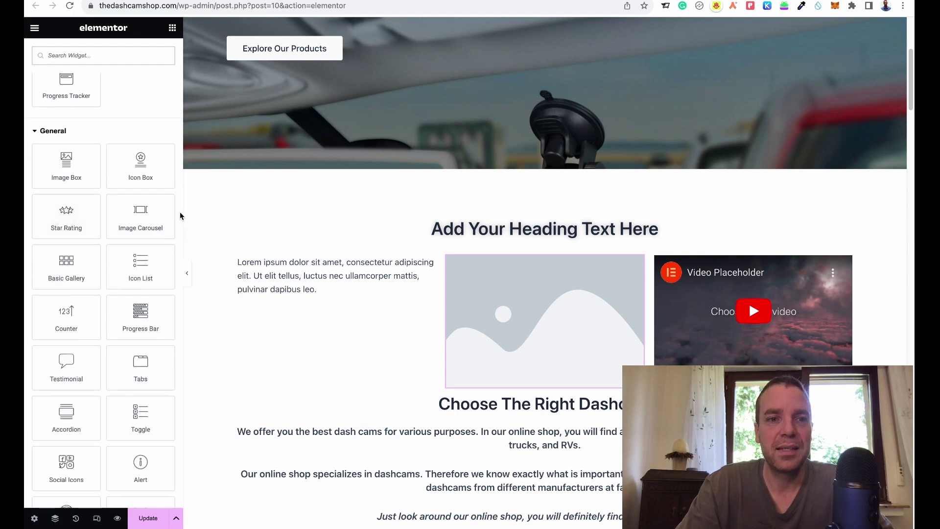
scroll(180, 216, down, 15)
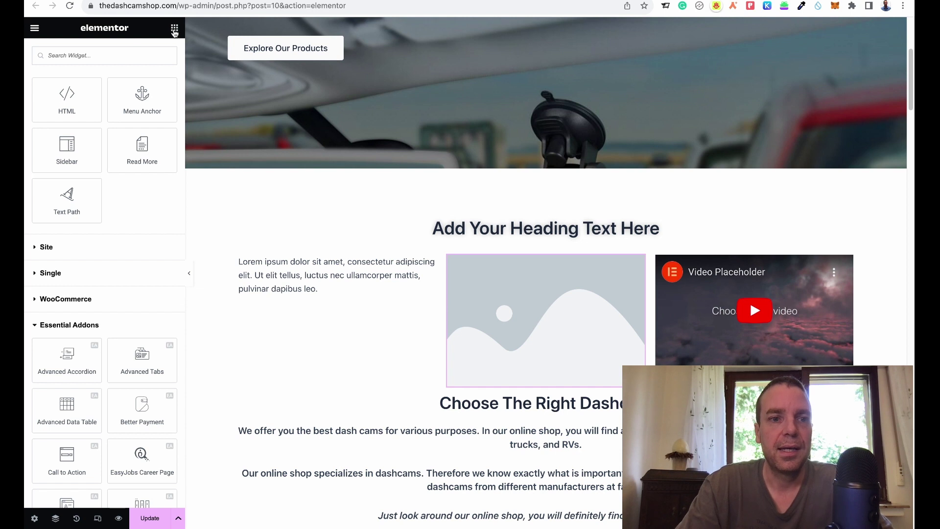
scroll(128, 223, up, 15)
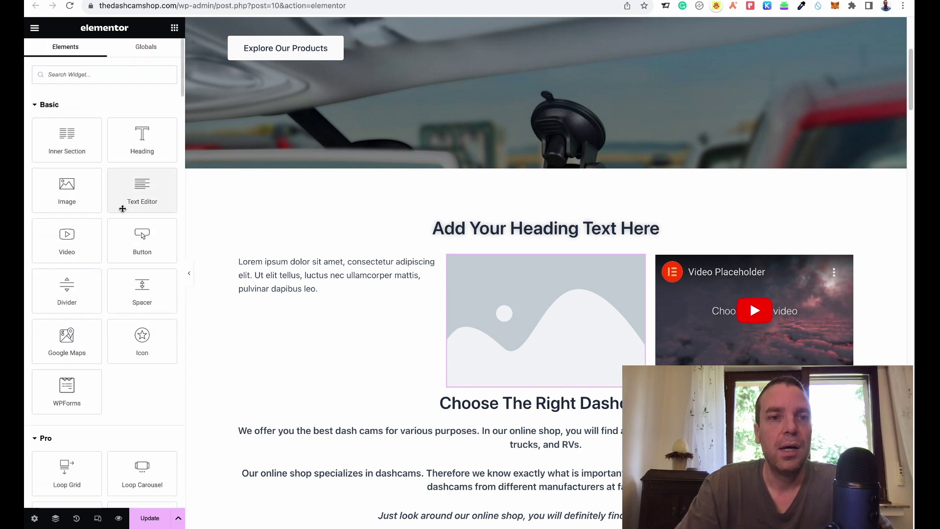
scroll(139, 242, down, 10)
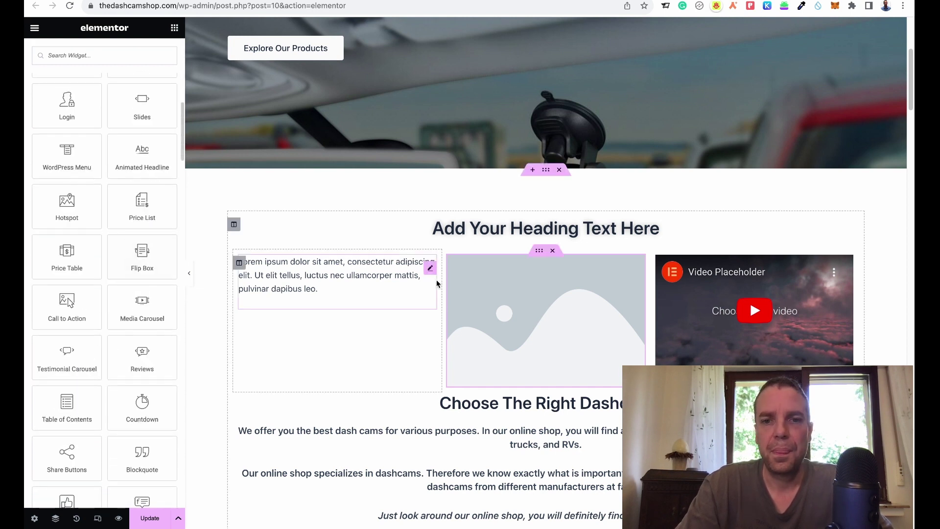
scroll(421, 288, up, 3)
scroll(407, 298, down, 3)
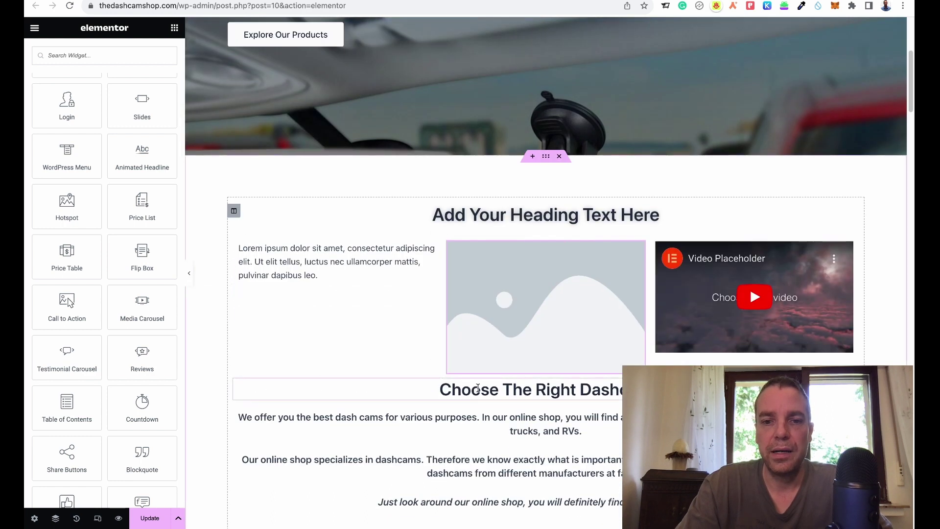
- Look over the editing options of the first column's Text Editor widget and the list of available widgets
click(380, 283)
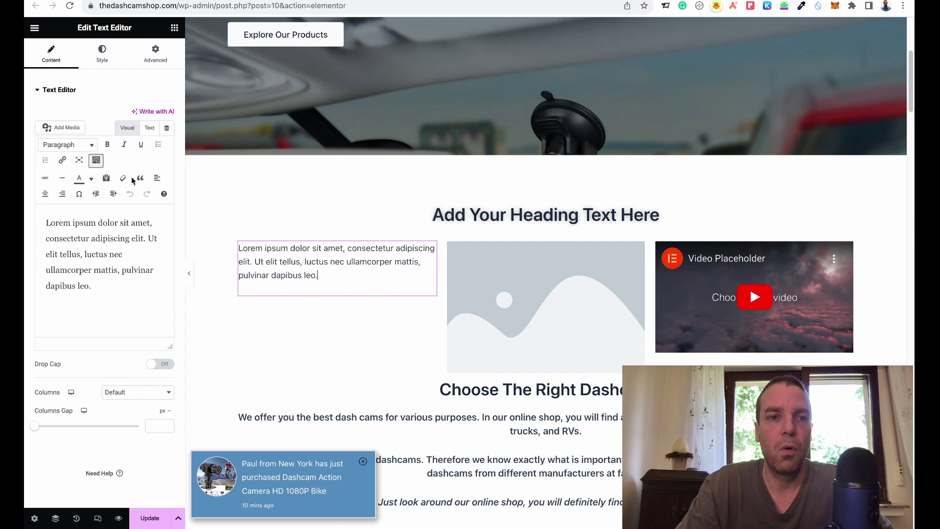
click(175, 30)
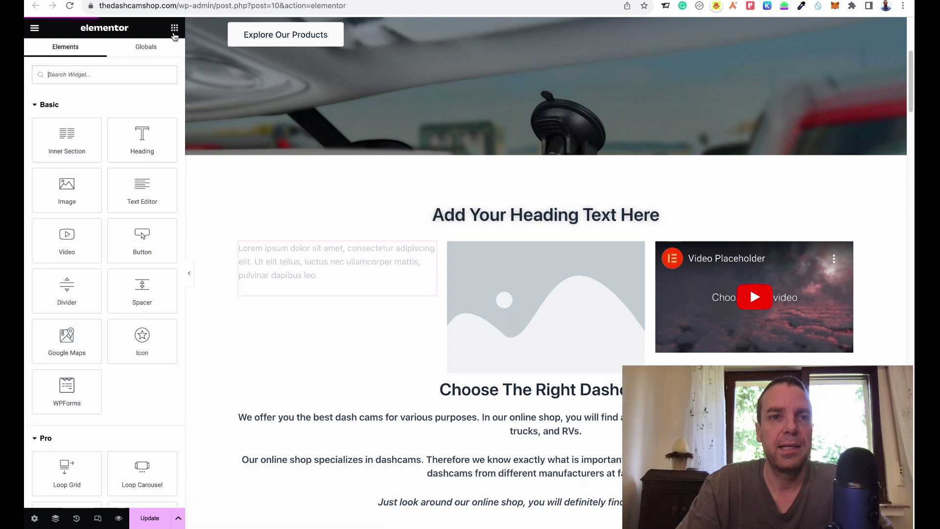
scroll(100, 167, down, 5)
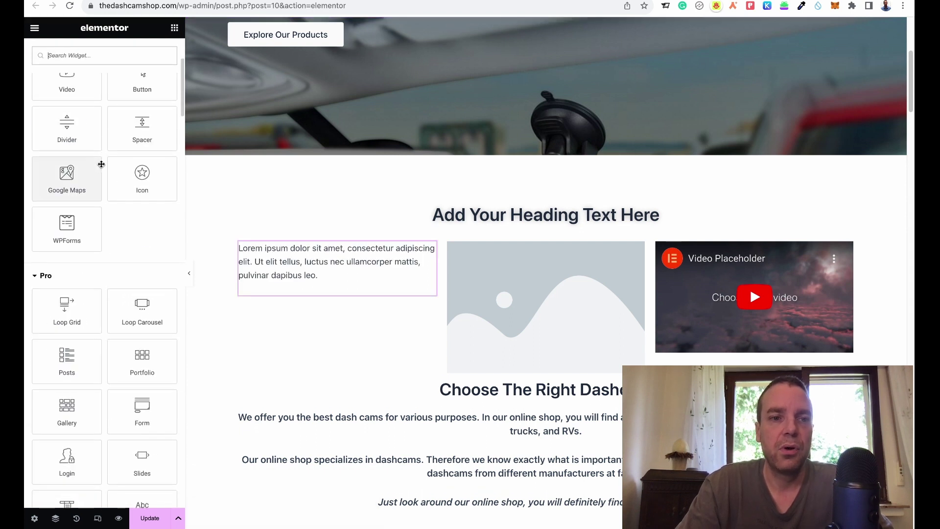
scroll(106, 174, down, 10)
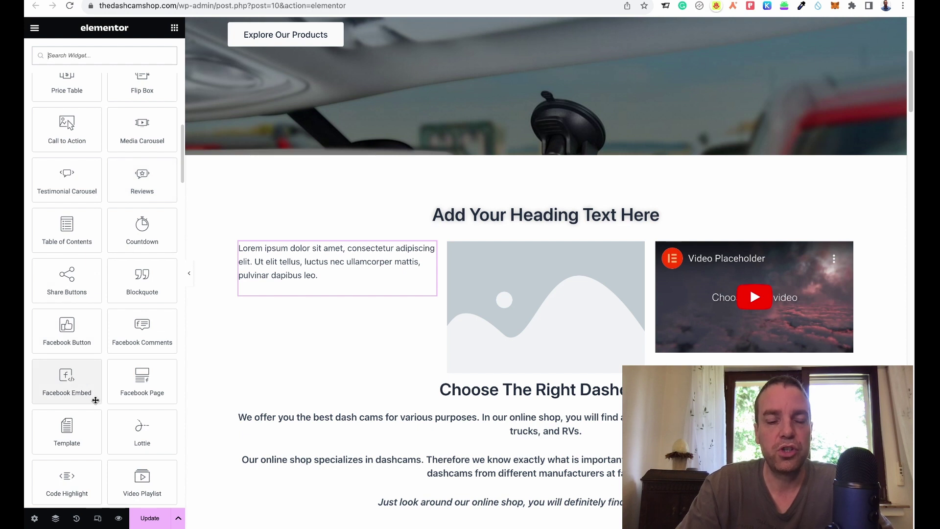
- Roll the page back through its history to the latest heading Entrance Animation edit, before the inner section was added
click(77, 519)
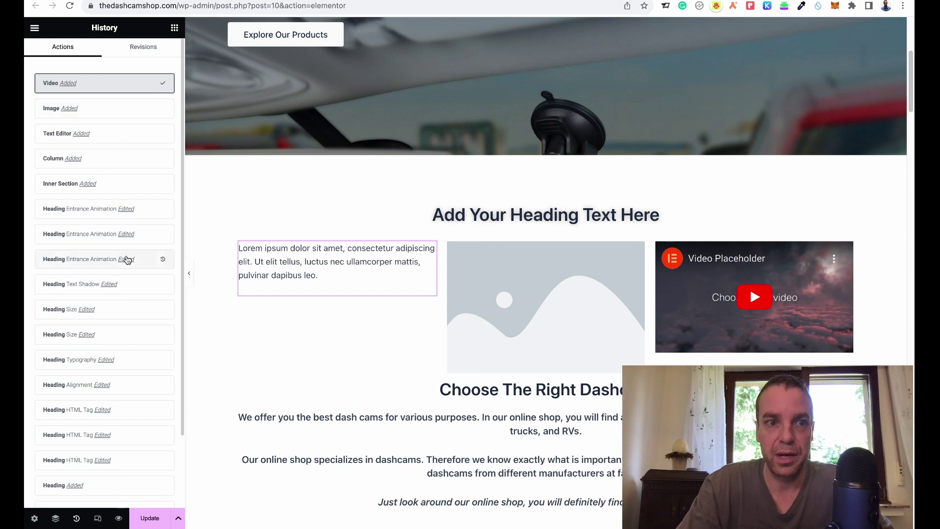
click(107, 114)
click(111, 140)
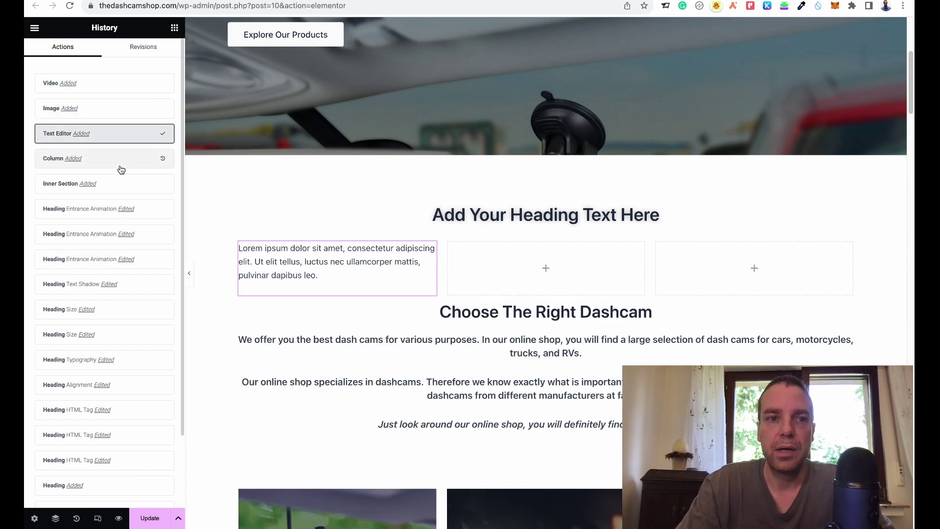
click(121, 166)
click(123, 185)
click(147, 212)
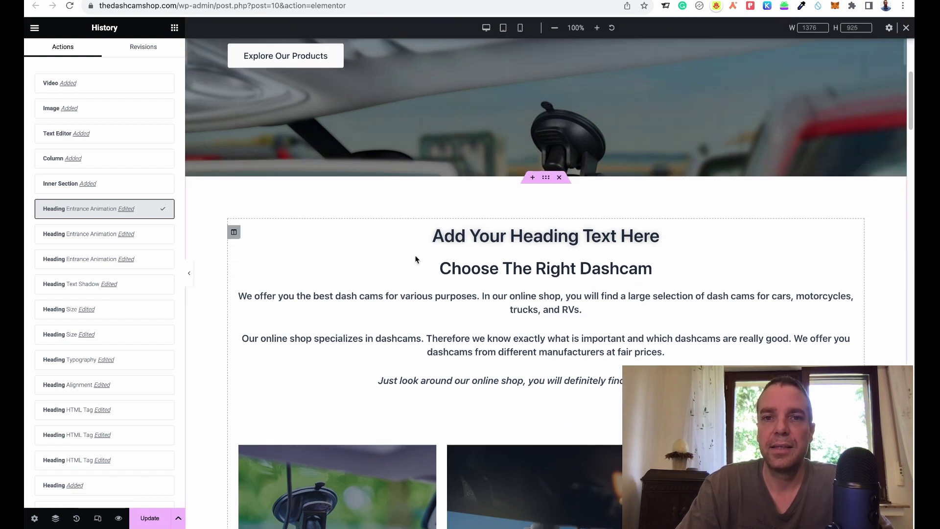
- Preview the homepage in the tablet and mobile portrait layouts, return to desktop, and leave responsive mode
scroll(515, 216, up, 5)
scroll(514, 216, up, 1)
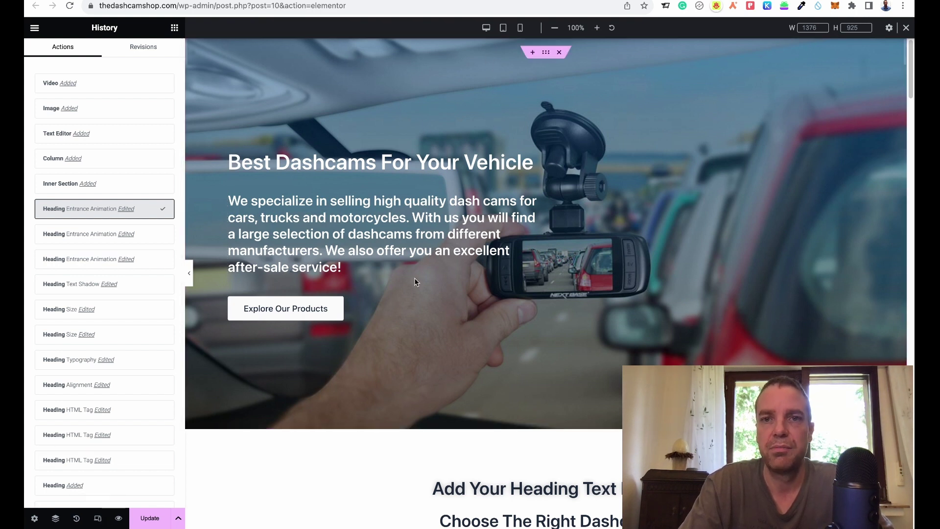
click(504, 29)
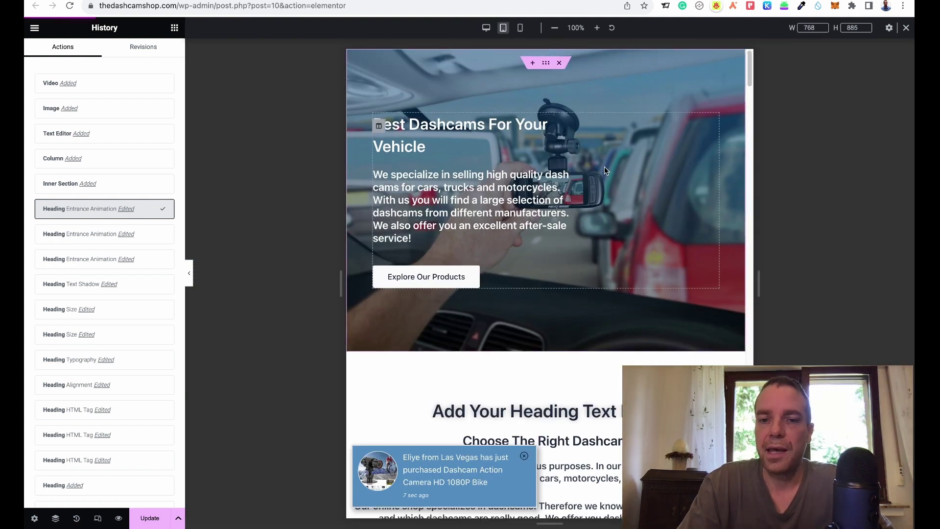
scroll(605, 169, down, 5)
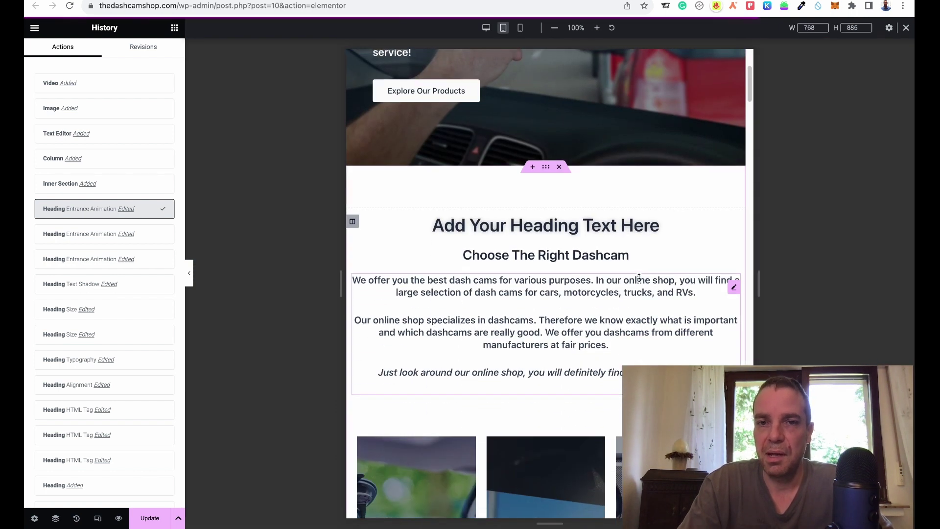
scroll(607, 147, up, 5)
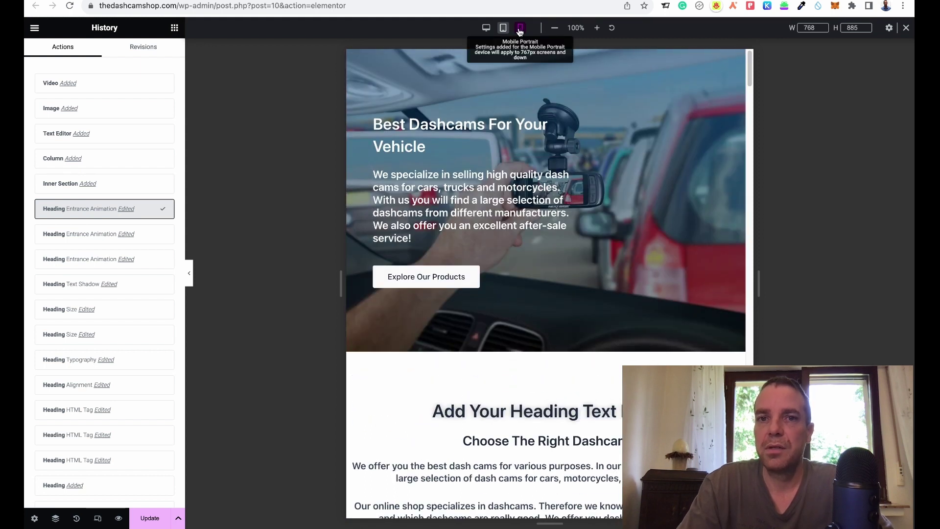
click(521, 29)
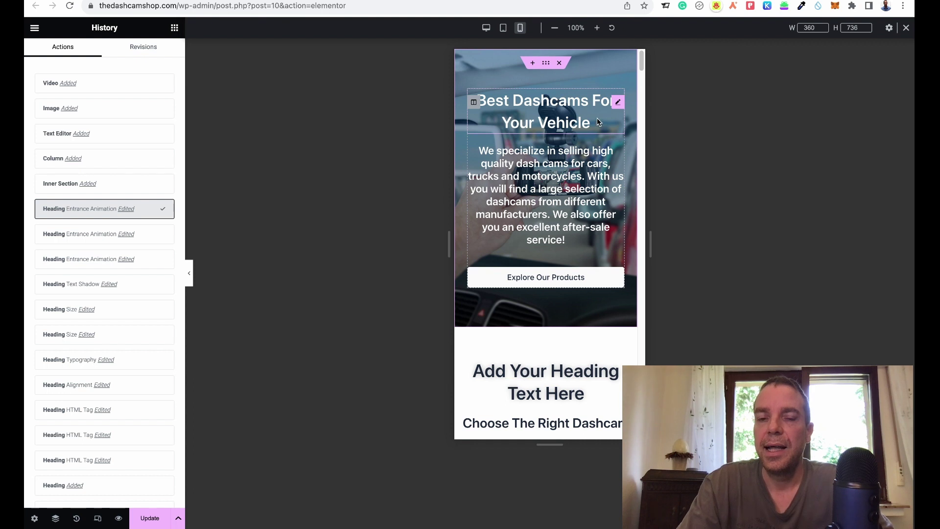
drag(641, 64, 660, 47)
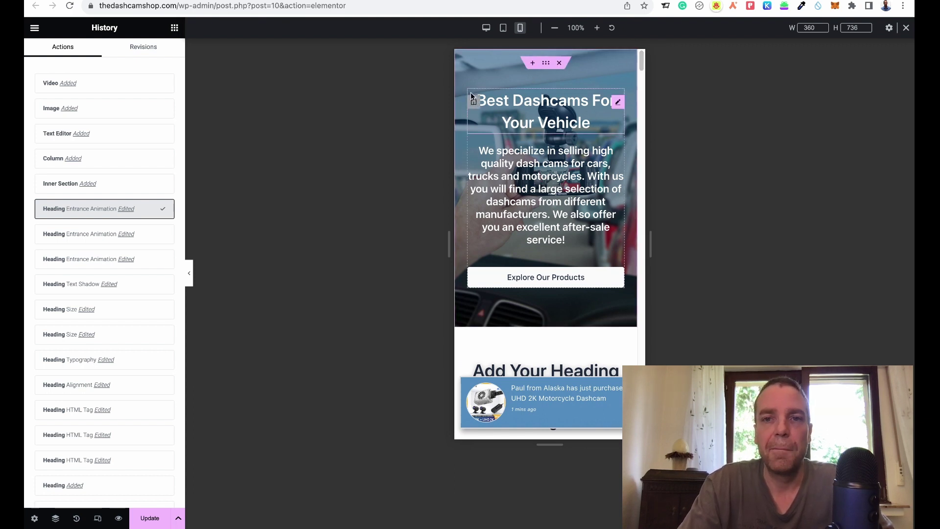
click(487, 30)
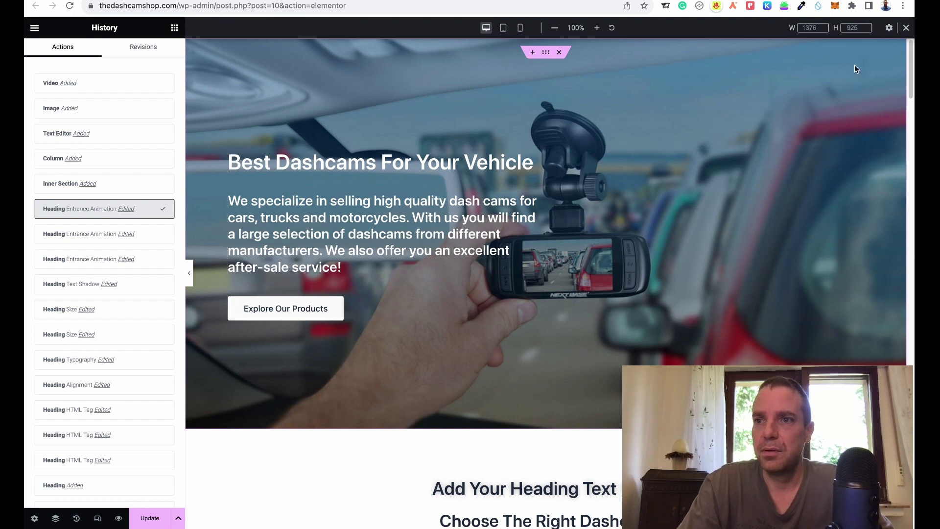
click(906, 27)
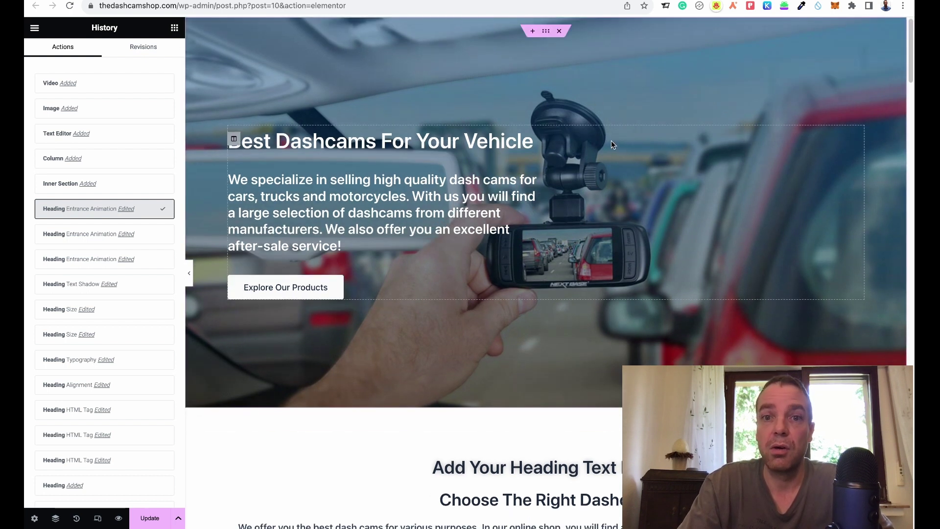
- Examine the page settings, including the status choices, body style and advanced custom JS options, and return to the widget list
click(174, 29)
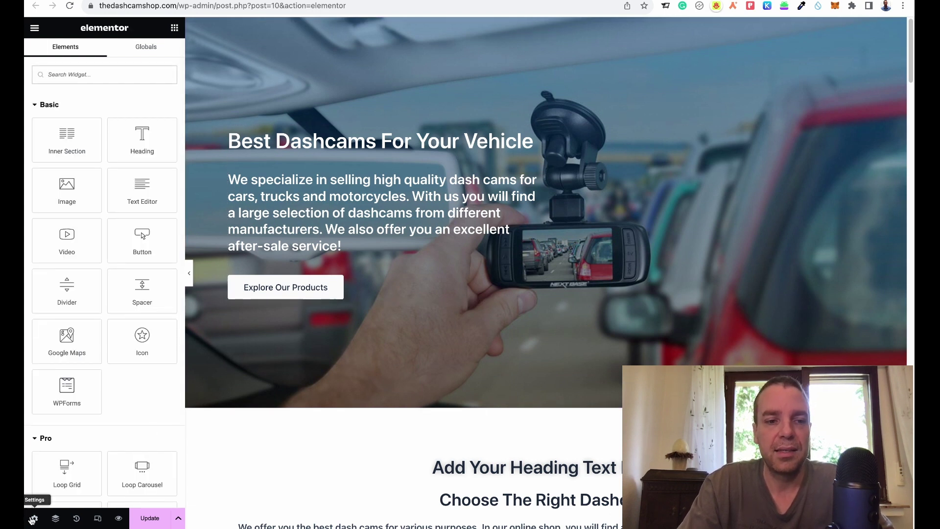
click(35, 519)
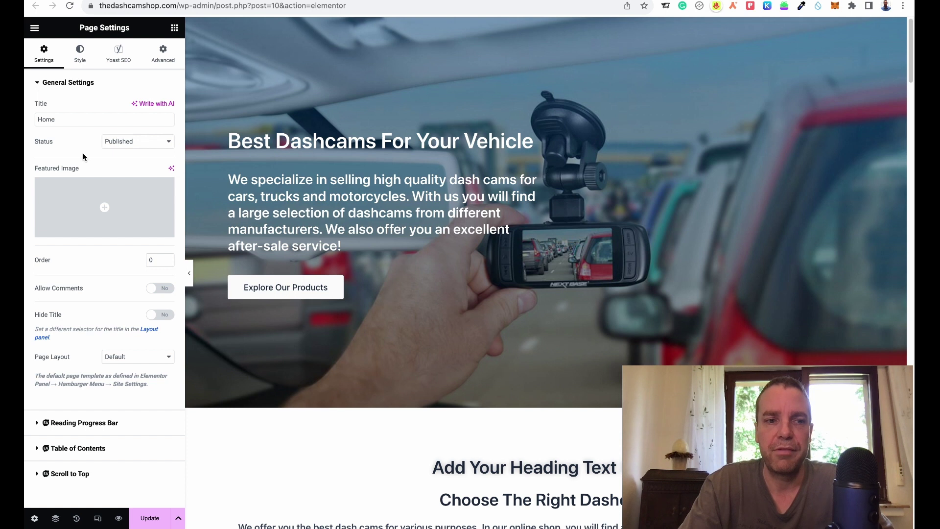
click(133, 143)
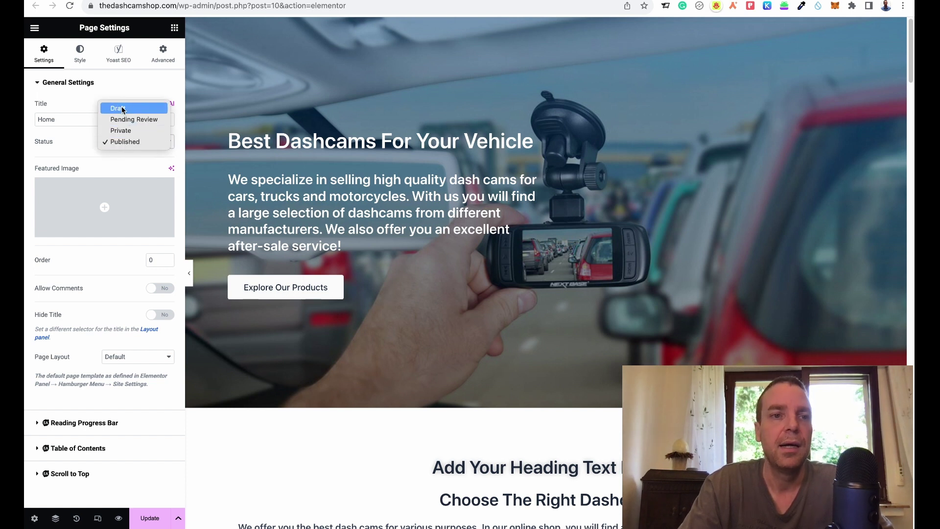
click(71, 143)
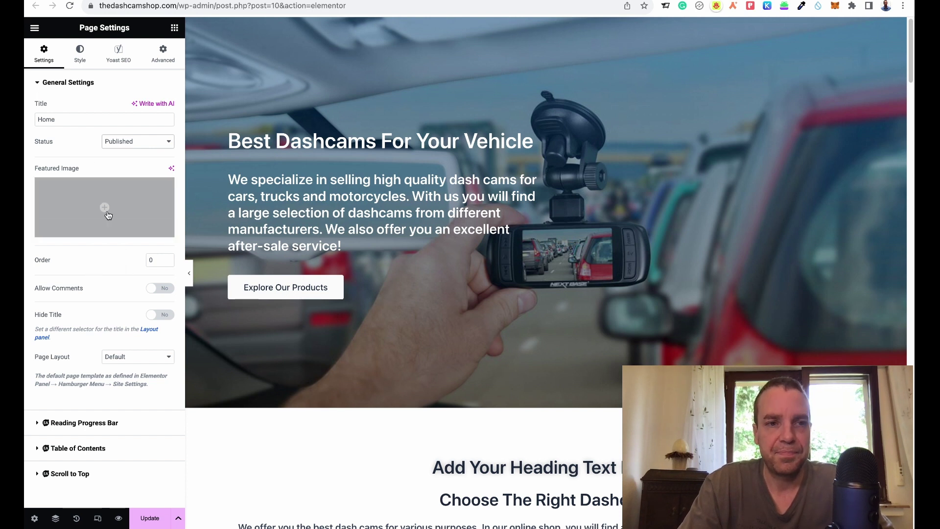
click(84, 52)
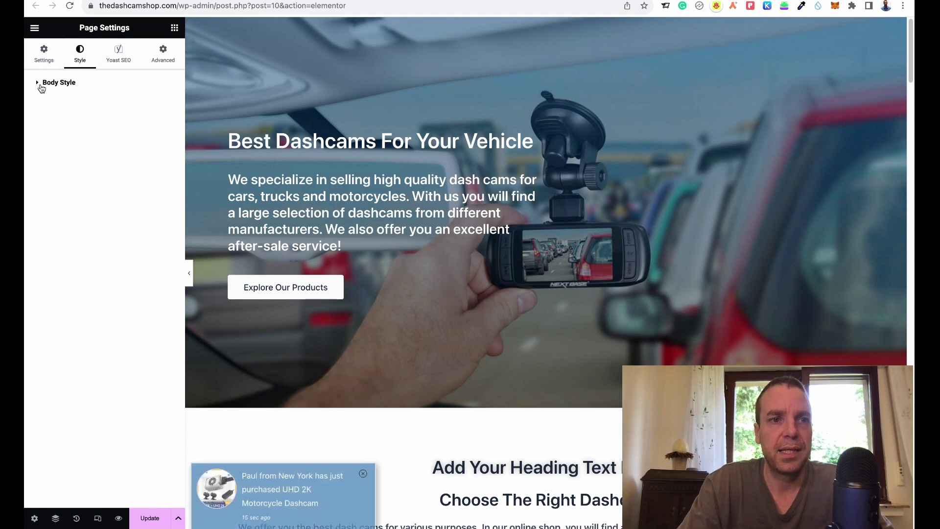
click(42, 84)
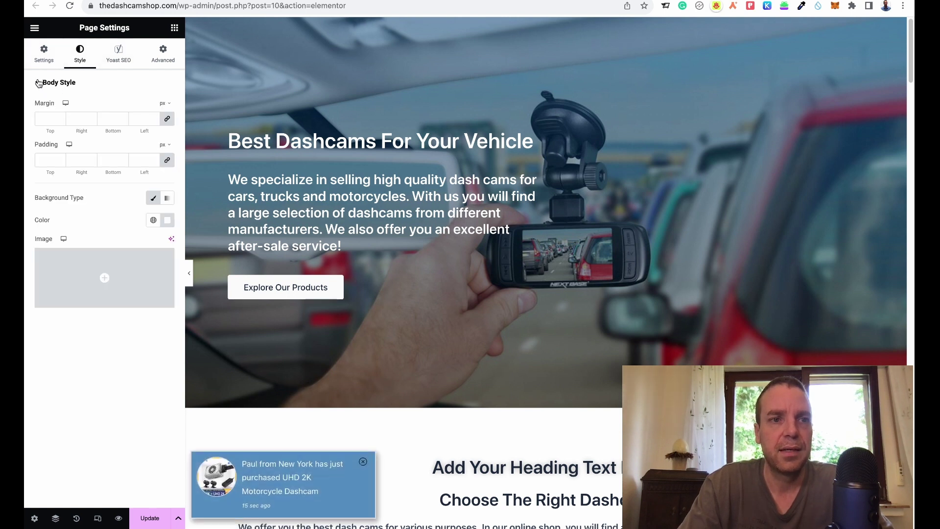
click(164, 59)
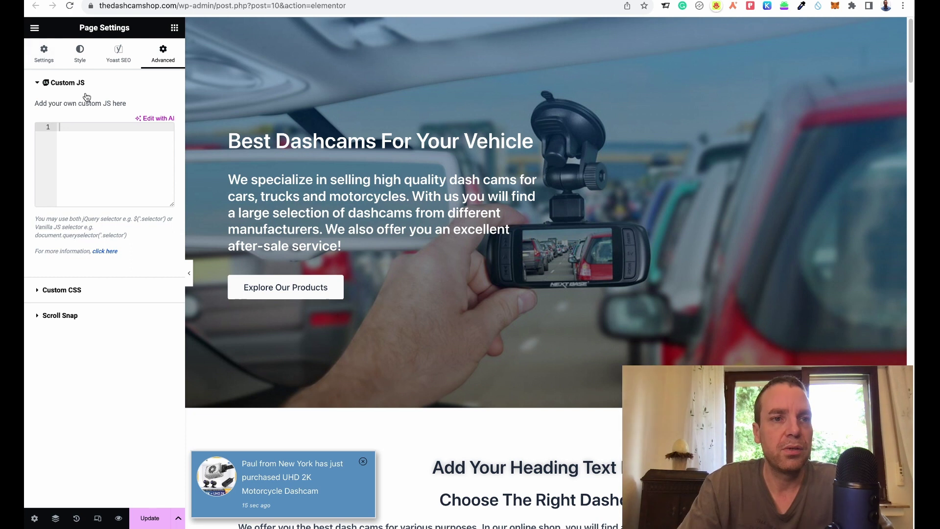
click(44, 53)
click(174, 30)
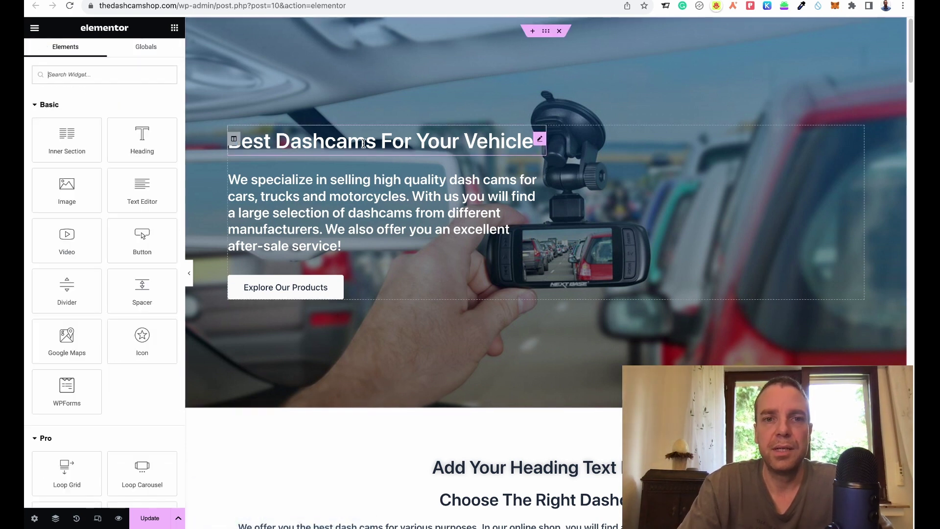
- Examine the hero section's layout settings and its background style options, such as image, position, attachment and display size
scroll(400, 165, down, 3)
scroll(400, 165, up, 3)
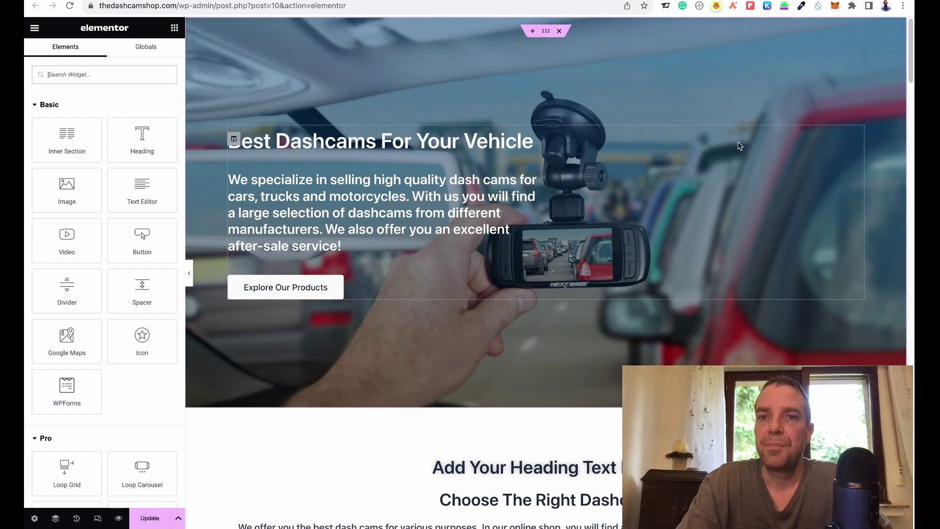
click(547, 33)
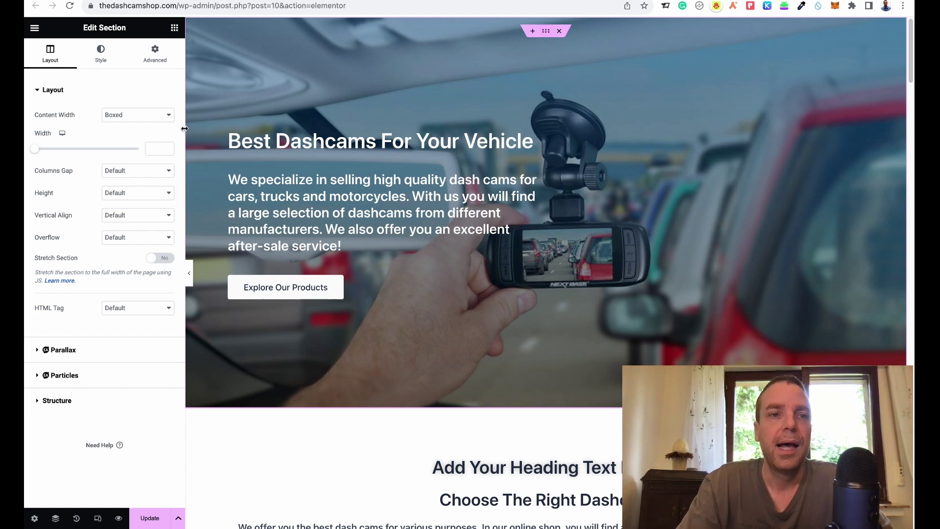
click(99, 66)
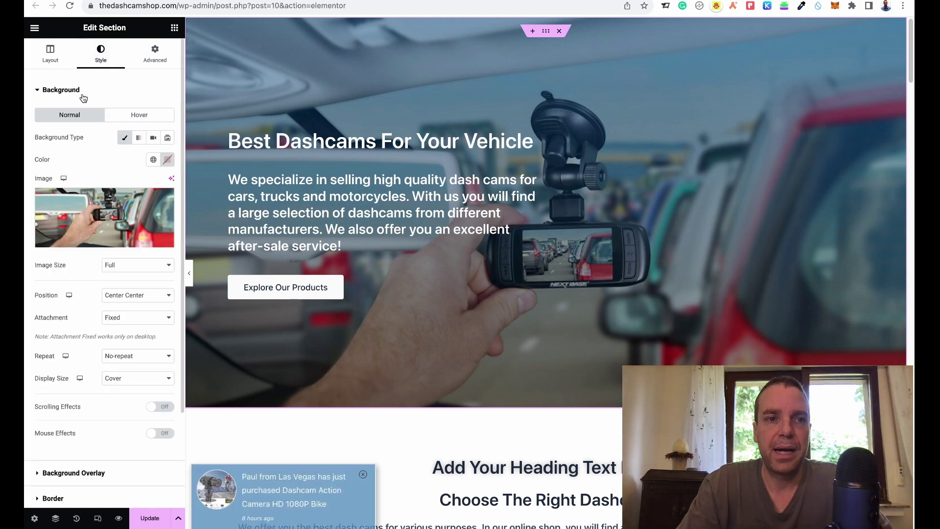
mouse_move(86, 205)
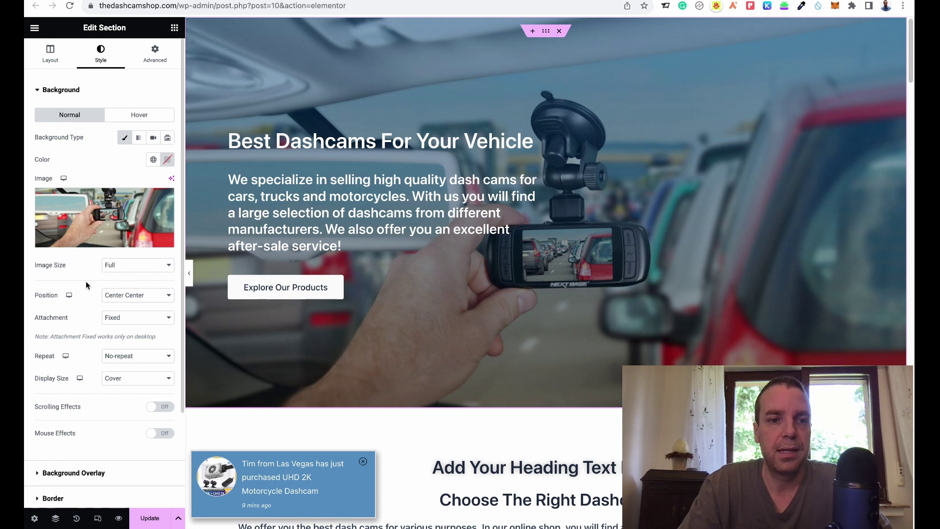
scroll(85, 281, down, 2)
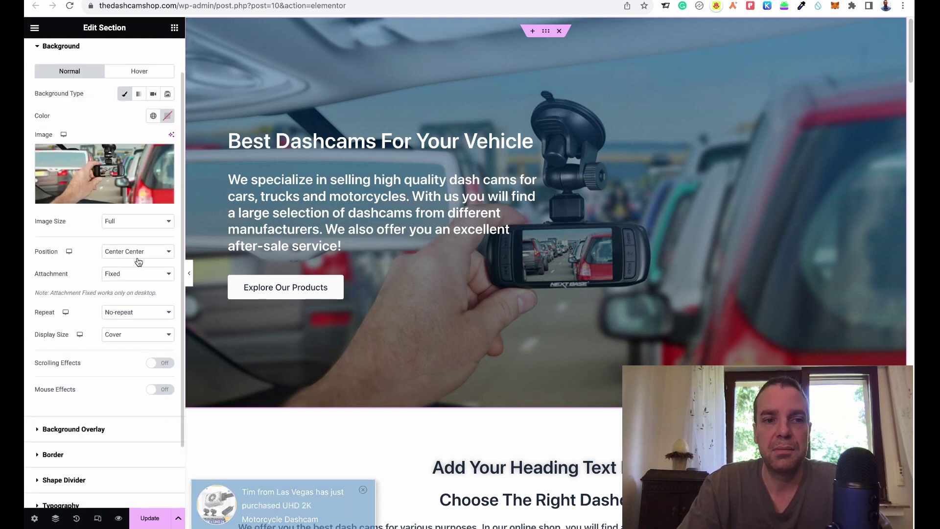
scroll(104, 264, down, 1)
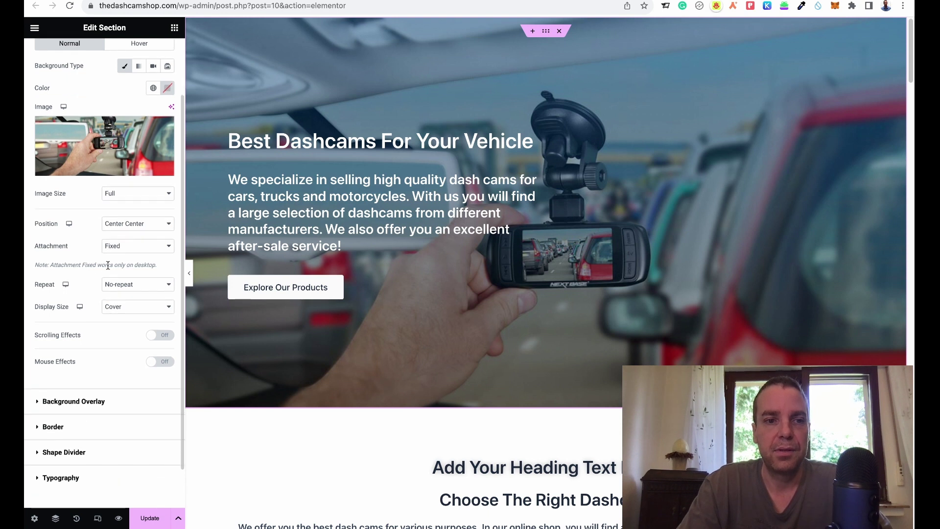
scroll(91, 294, down, 1)
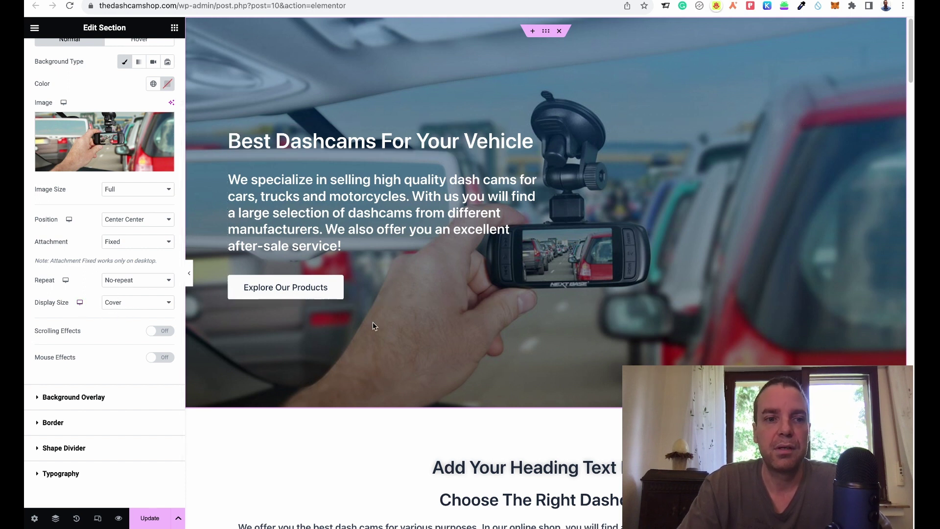
scroll(111, 351, down, 2)
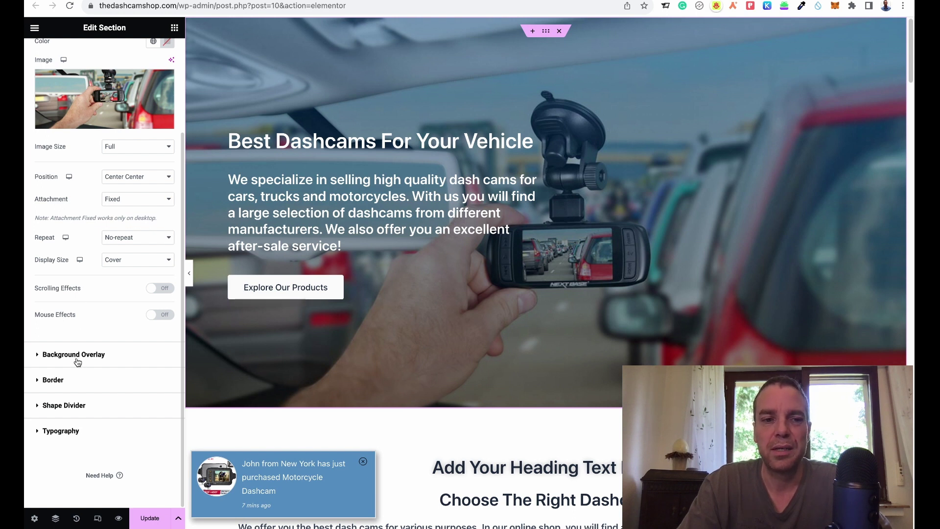
- Return to the widget list and look over the homepage from the heading down to the one-stop shop text section
click(174, 27)
scroll(539, 190, down, 5)
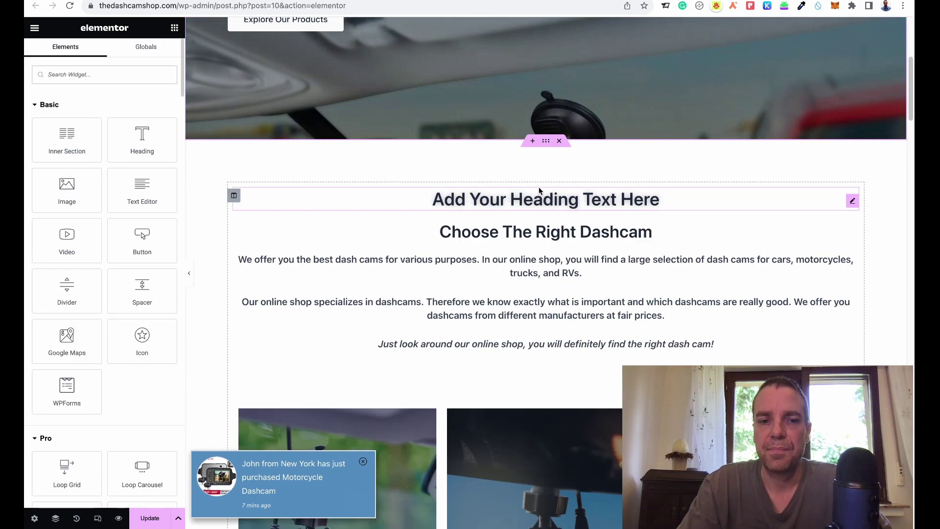
scroll(539, 190, down, 7)
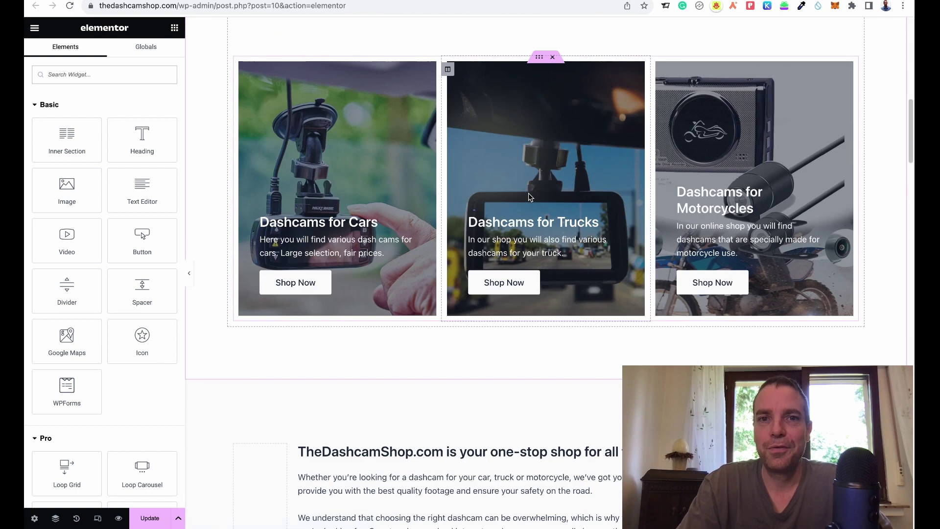
scroll(529, 197, down, 1)
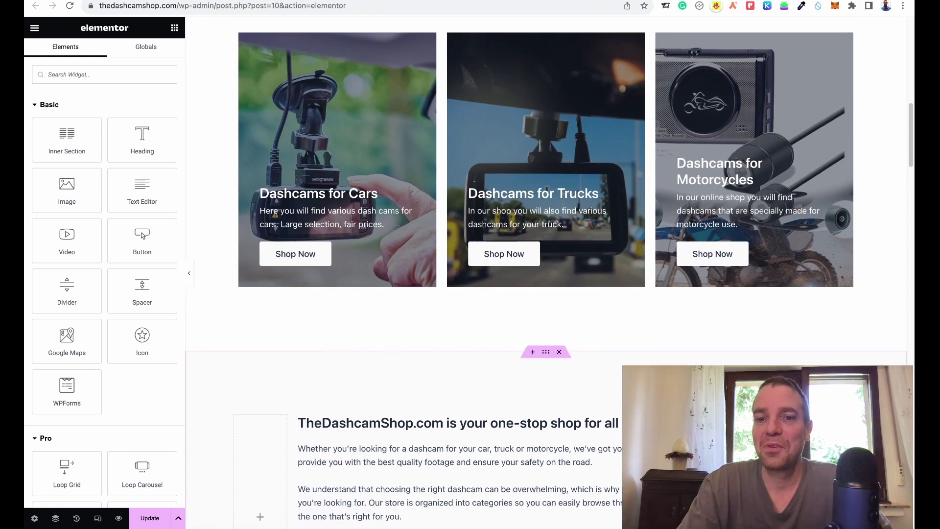
scroll(770, 353, down, 3)
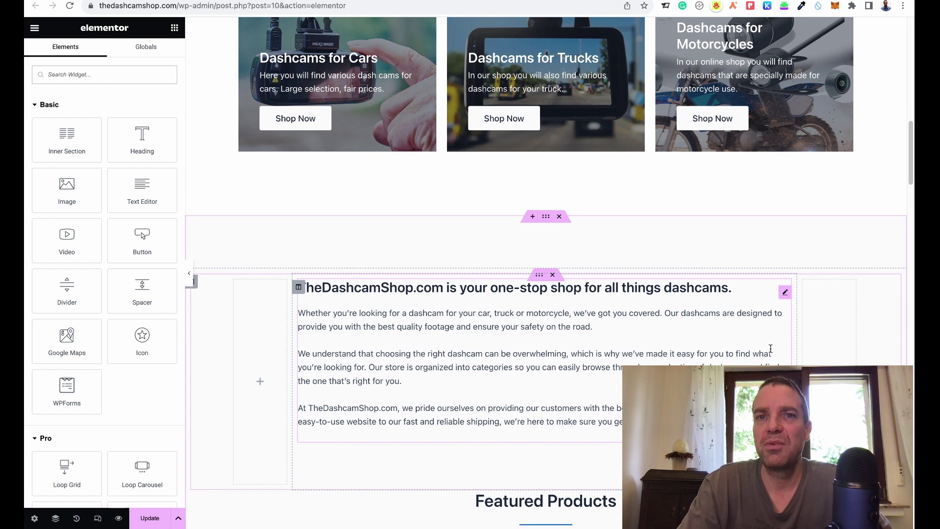